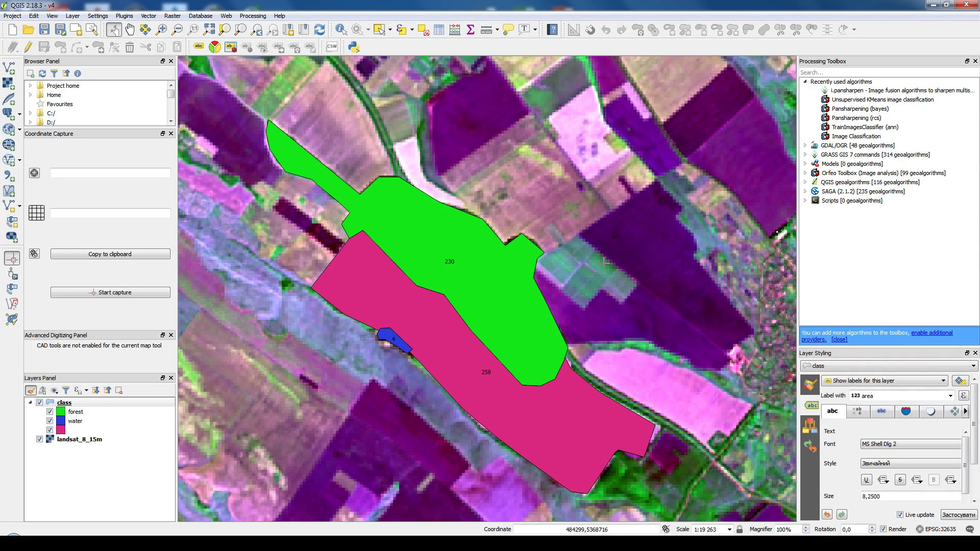
Step: Zoom in and out over the area north-east of the forest and water polygons
scroll(536, 338, "down", 1)
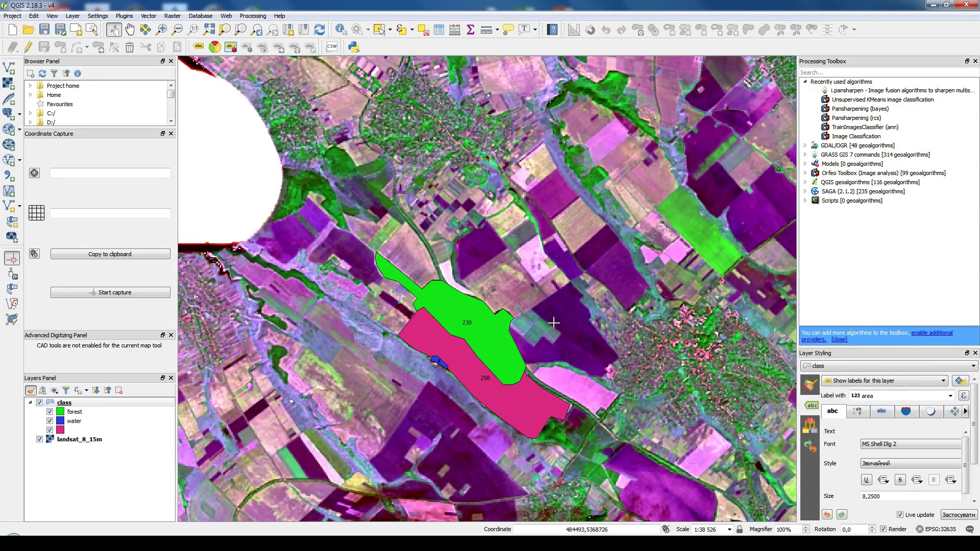
left_click_drag(572, 261, 516, 324)
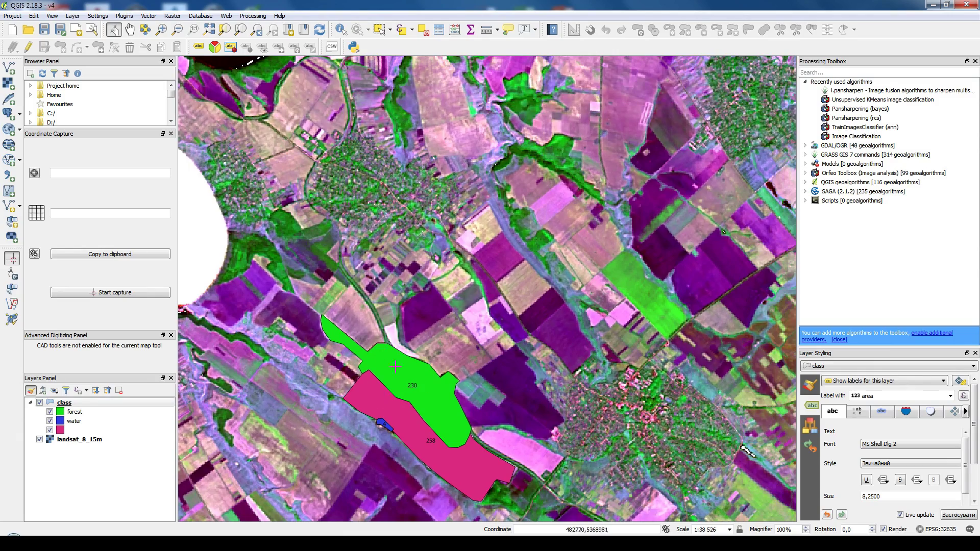
scroll(497, 378, "down", 1)
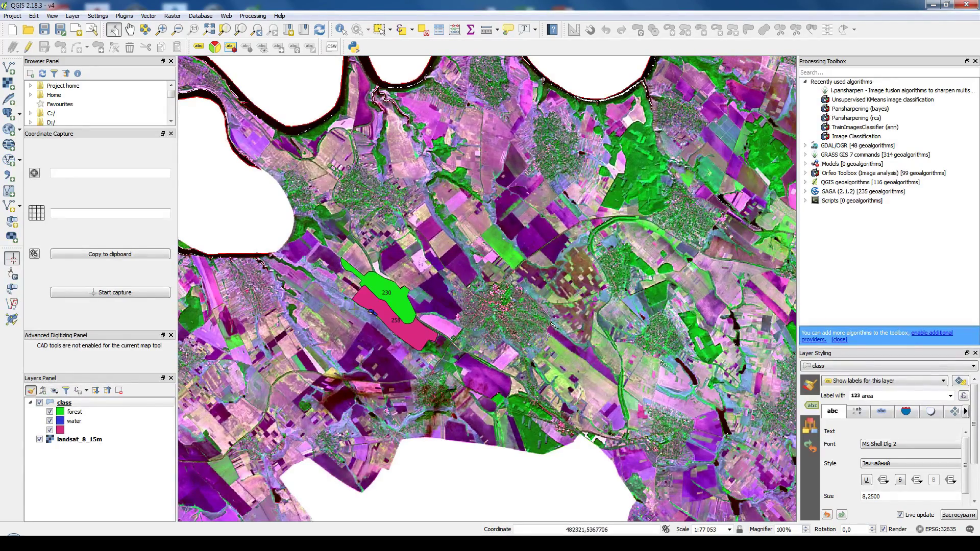
scroll(329, 264, "down", 1)
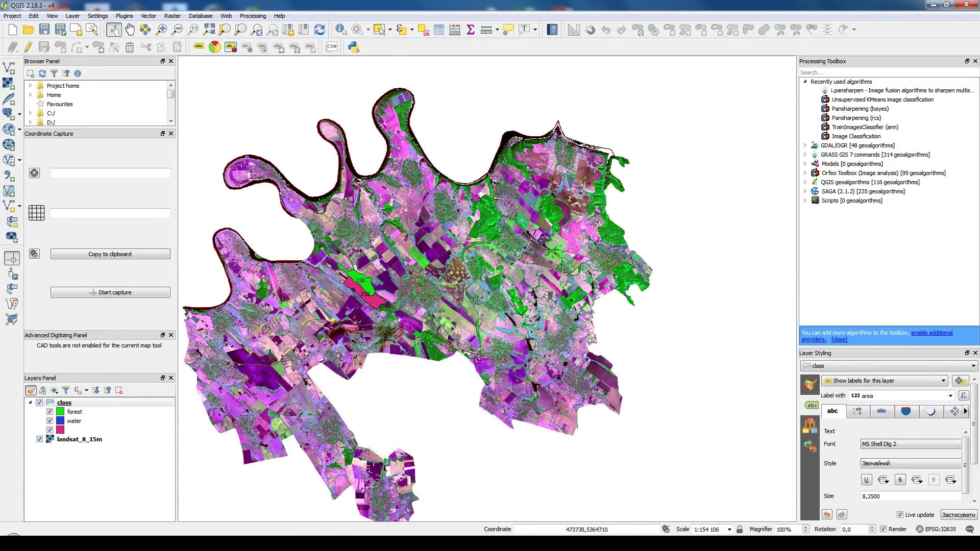
scroll(486, 225, "up", 1)
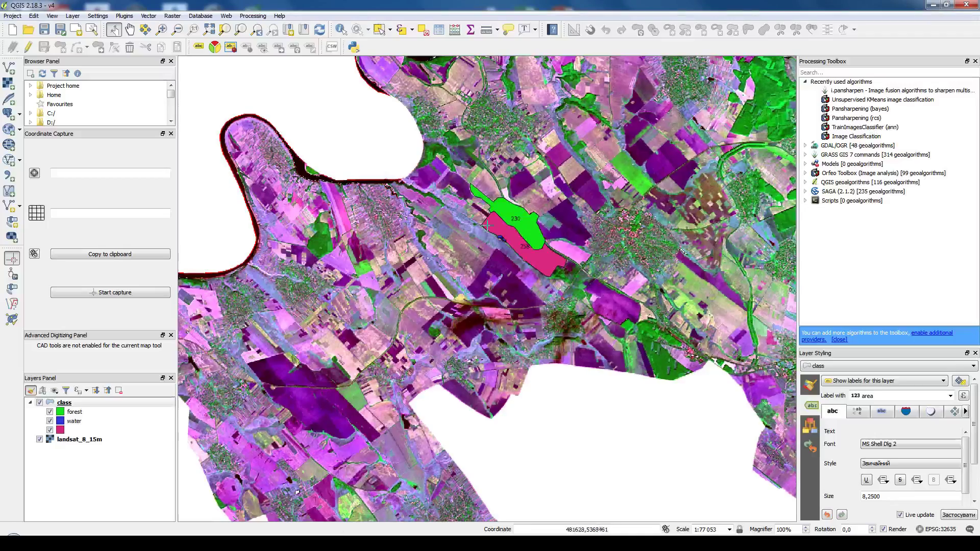
scroll(486, 225, "down", 1)
scroll(516, 117, "up", 1)
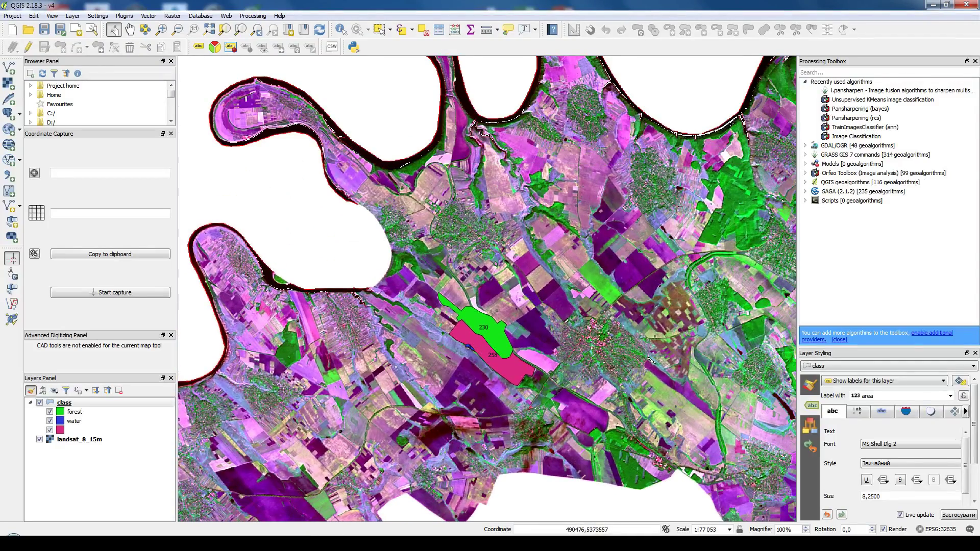
Step: Pan over the image's eastern part and northern river edge, ending on the north-east fields at 1:38 526
left_click_drag(696, 289, 542, 317)
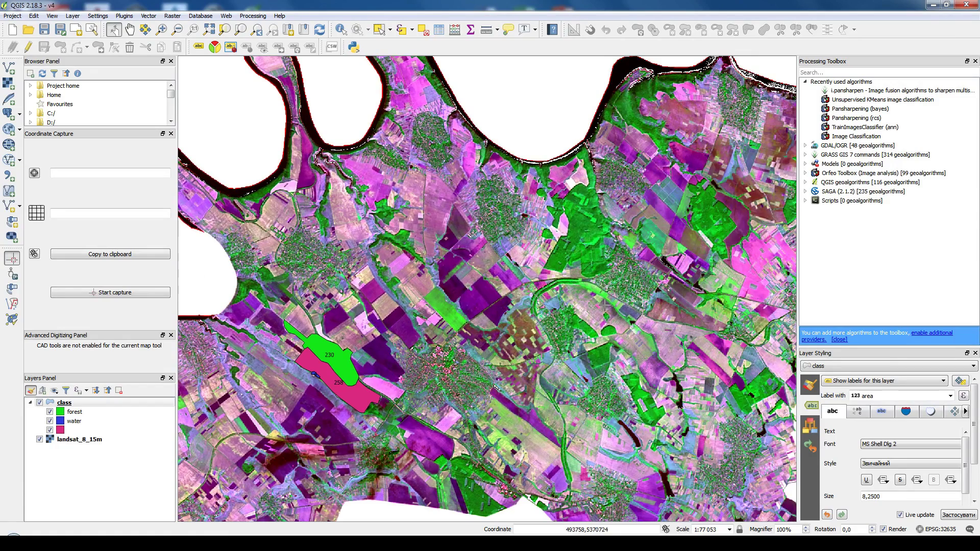
left_click_drag(625, 292, 490, 361)
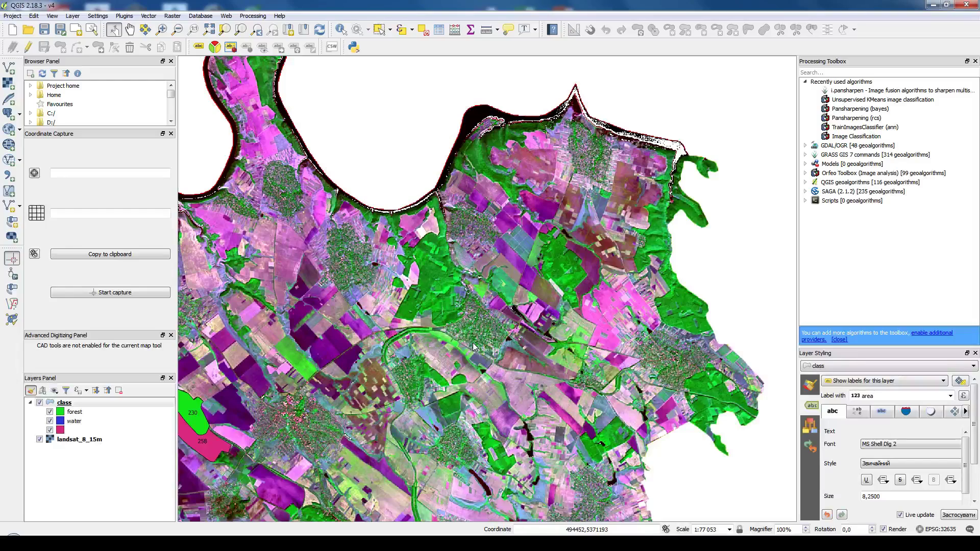
left_click_drag(494, 324, 608, 261)
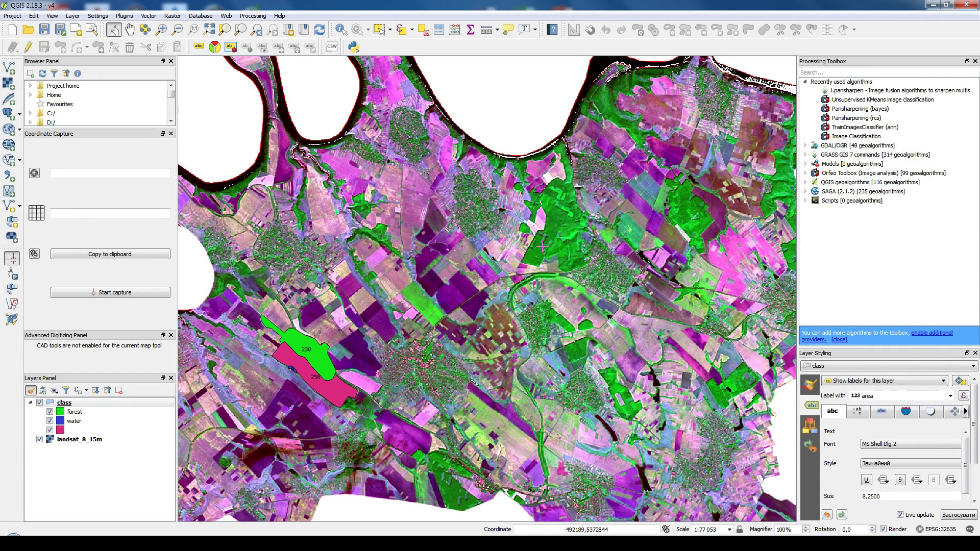
scroll(569, 224, "up", 1)
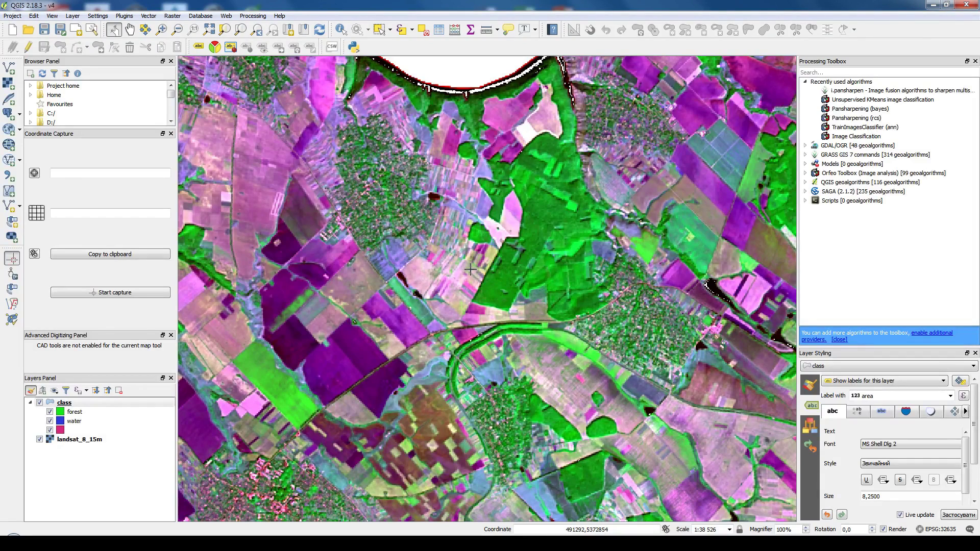
left_click_drag(508, 285, 629, 260)
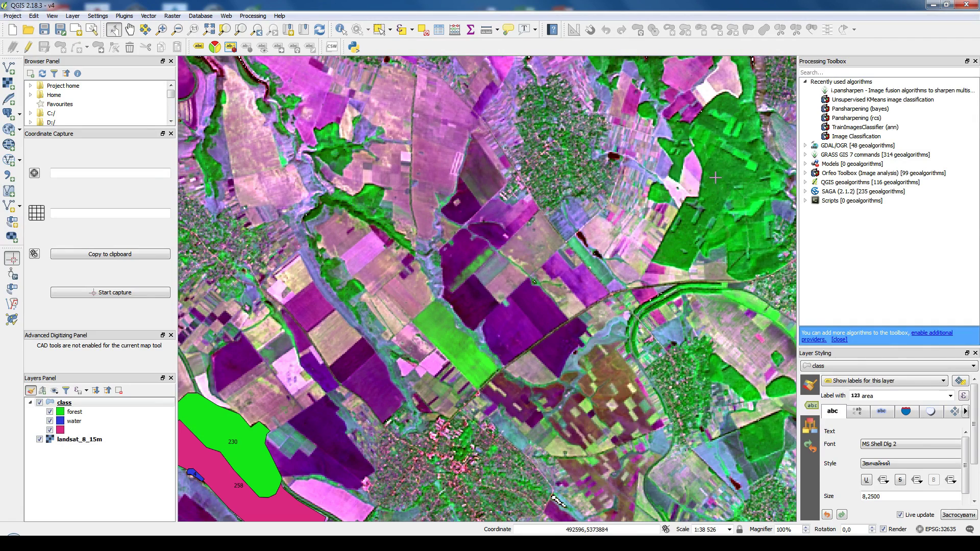
left_click_drag(452, 320, 583, 202)
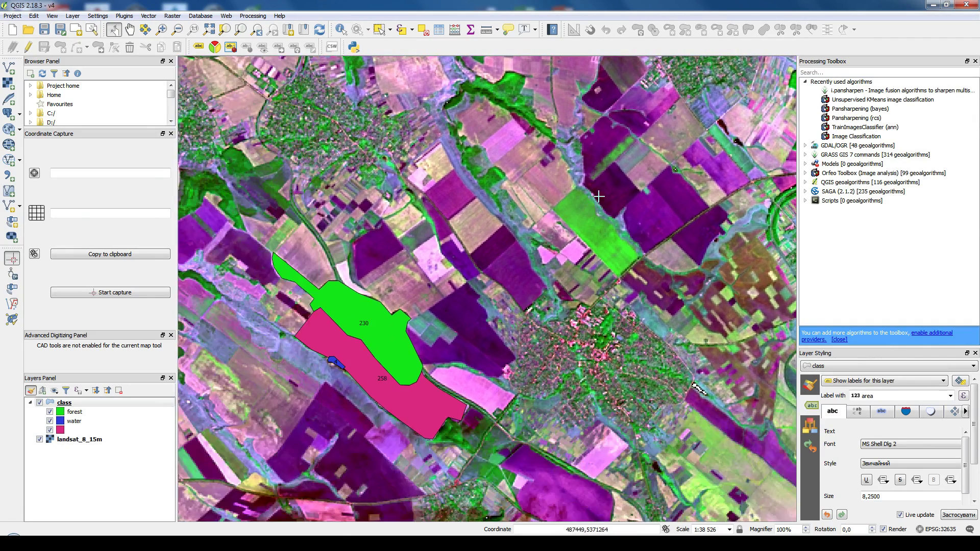
left_click_drag(644, 181, 495, 369)
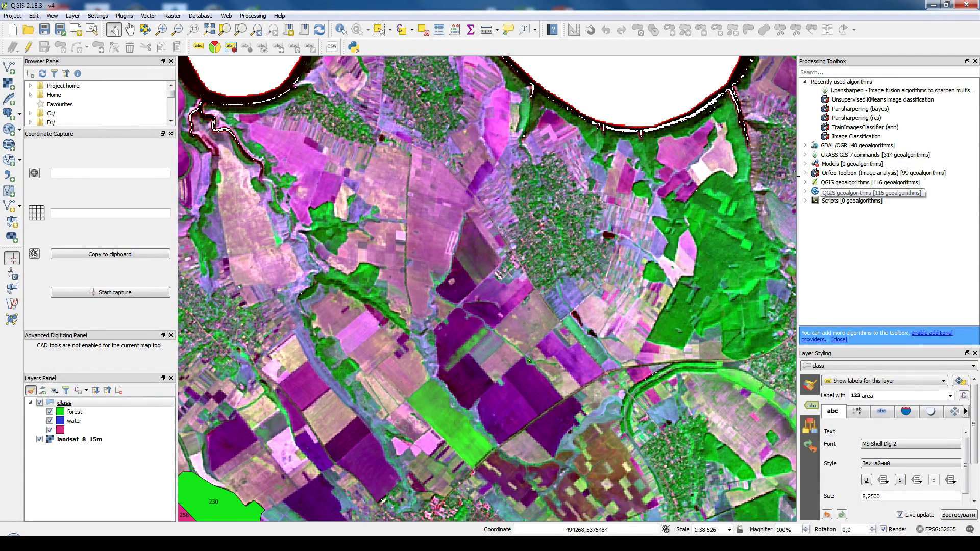
left_click(247, 18)
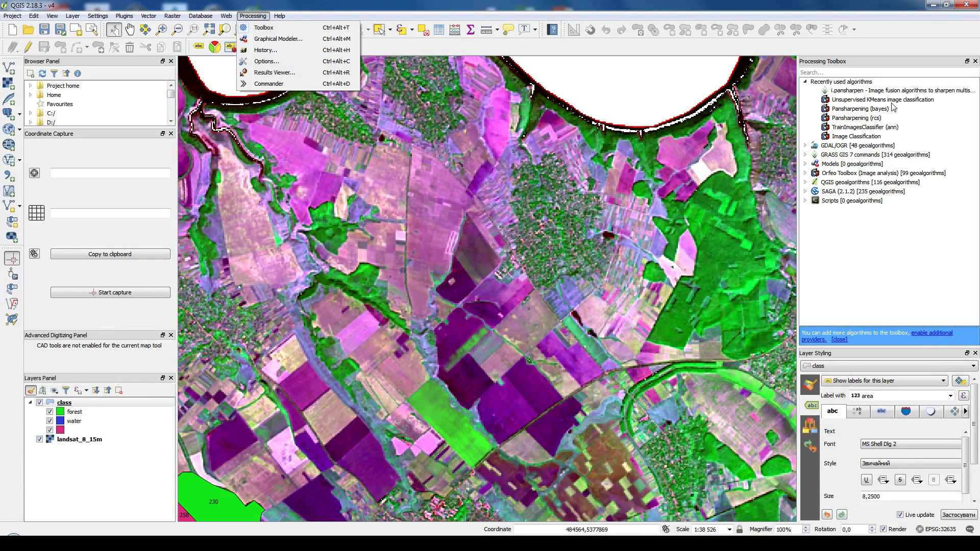
left_click(263, 62)
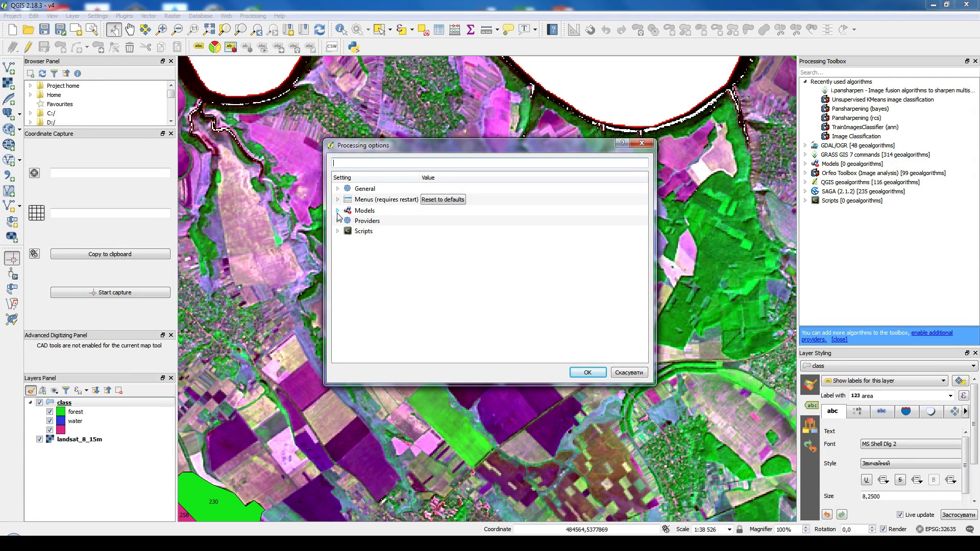
left_click(337, 221)
left_click(348, 262)
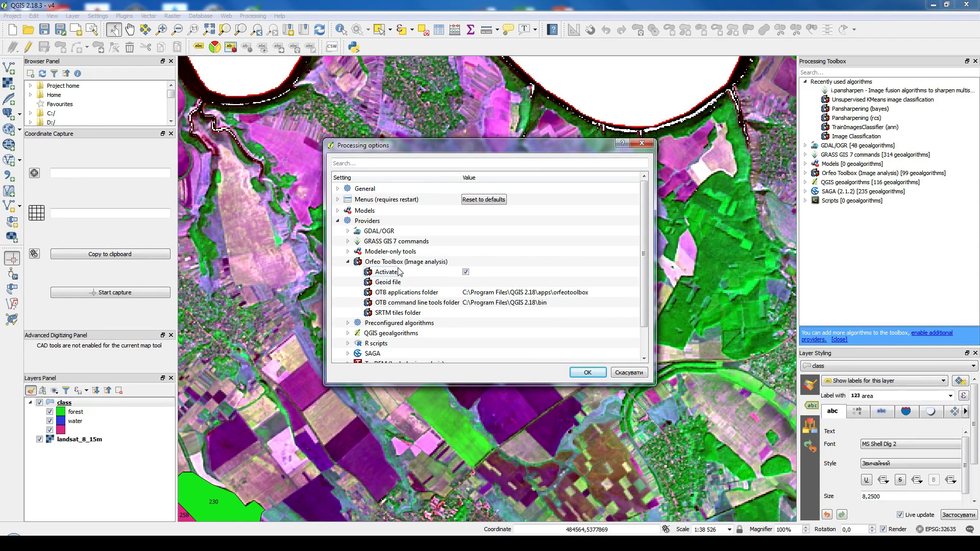
double_click(526, 295)
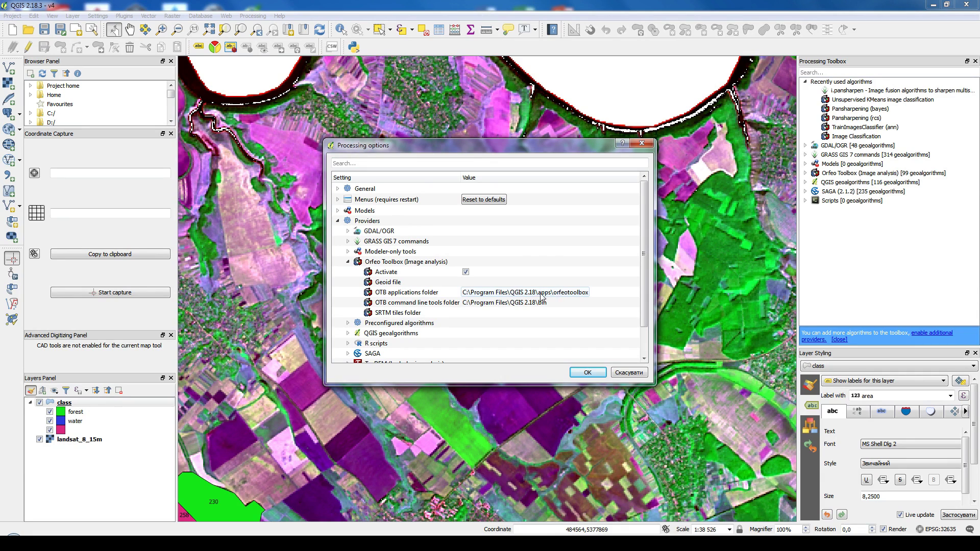
double_click(533, 304)
double_click(531, 295)
double_click(537, 303)
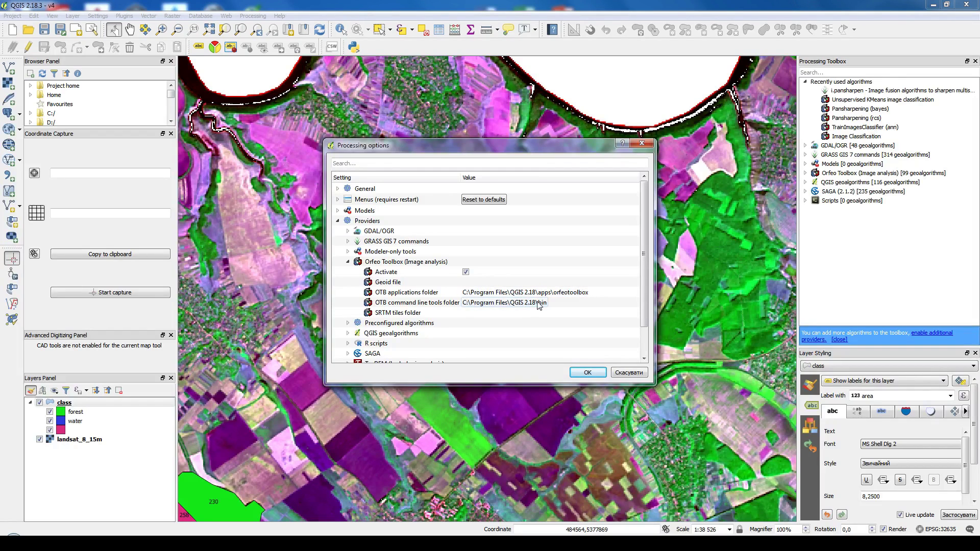
left_click(514, 292)
left_click(587, 370)
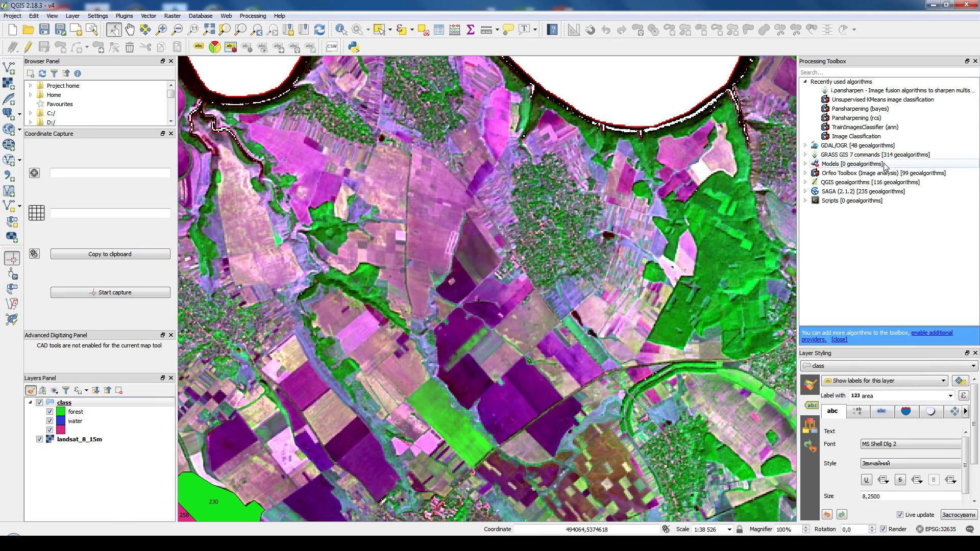
Step: Expand the Orfeo Toolbox and its Learning group in the Processing Toolbox
left_click(806, 173)
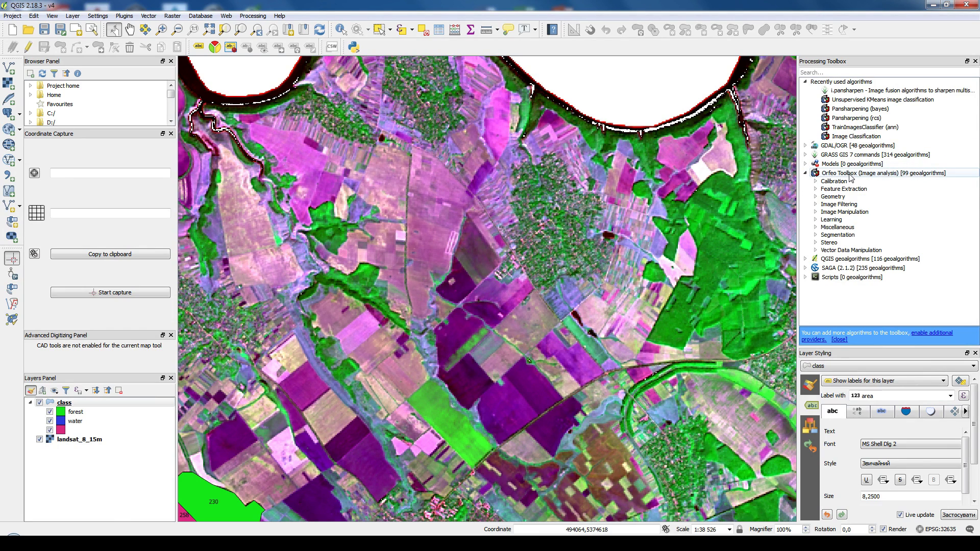
left_click(815, 222)
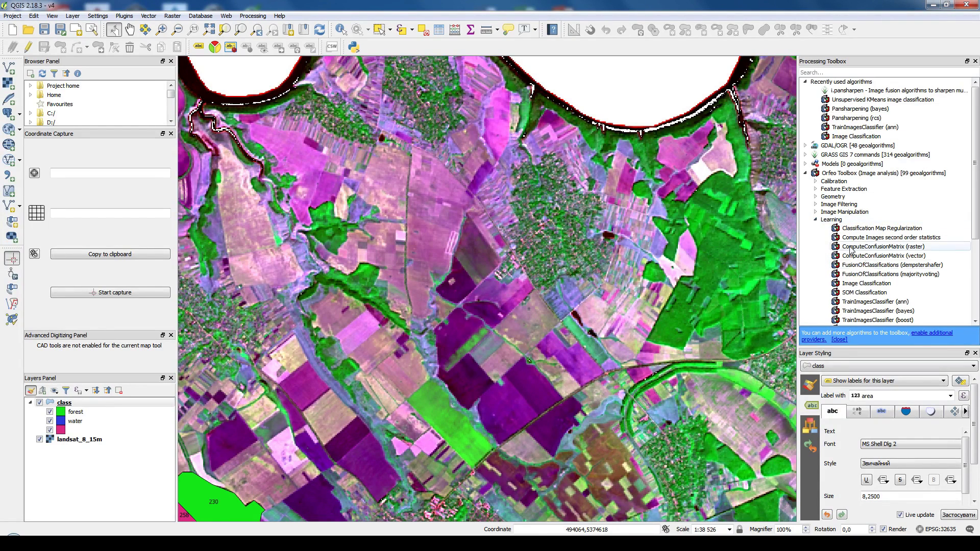
scroll(897, 272, "down", 4)
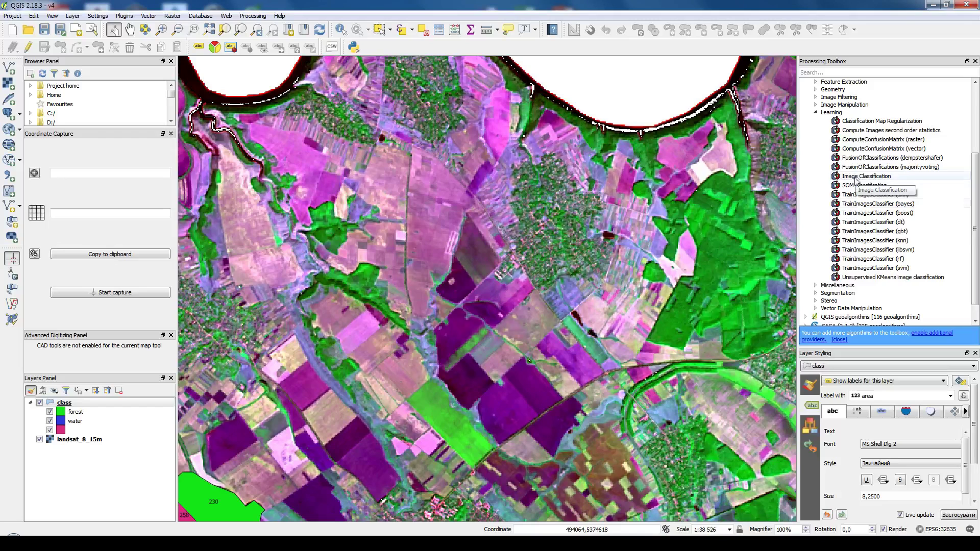
Step: Close the KMeans tool unused, add the landst_8_multi raster, and pan to its northern edge
double_click(894, 279)
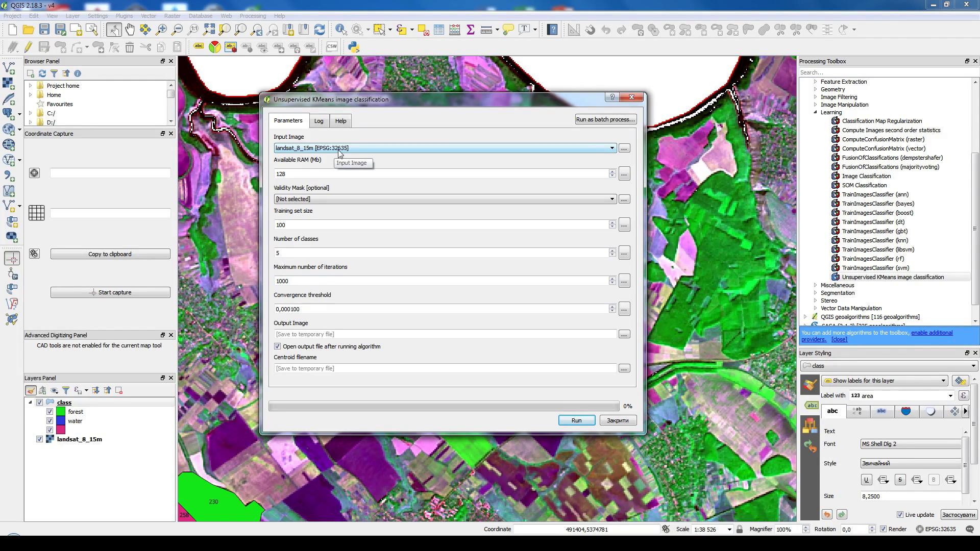
left_click(610, 423)
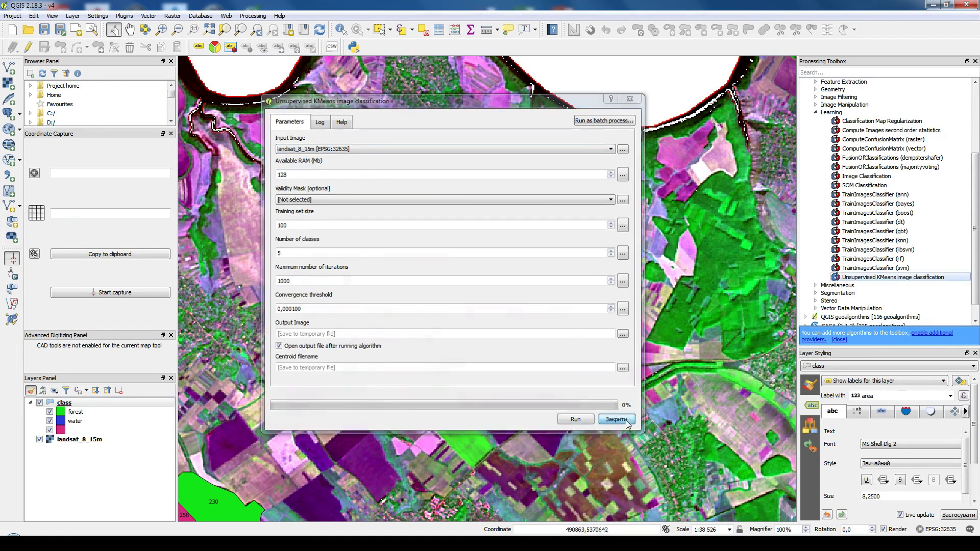
left_click(7, 83)
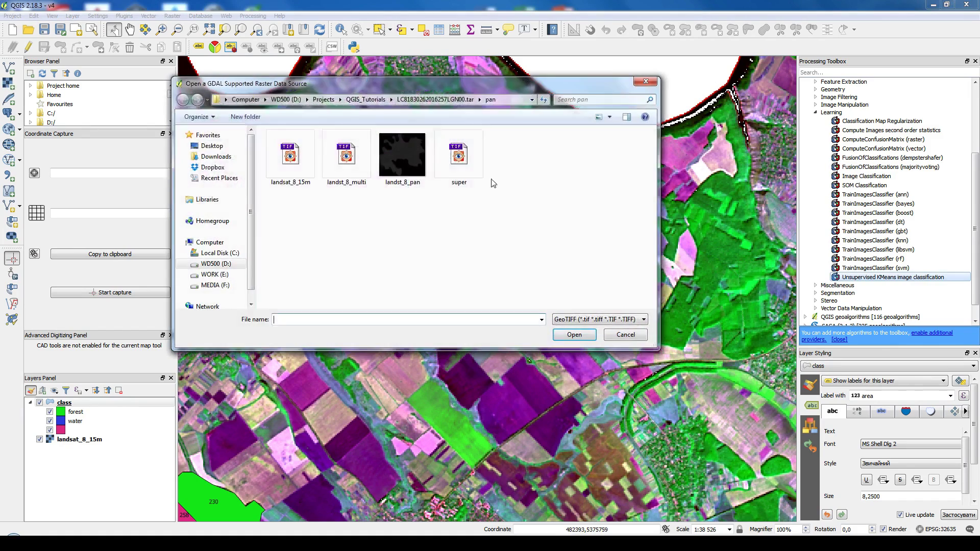
double_click(347, 161)
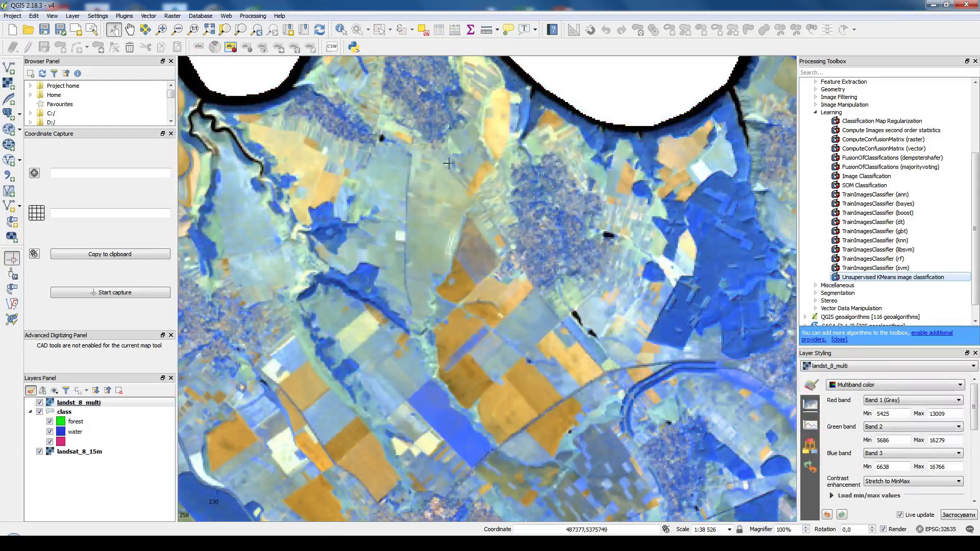
left_click_drag(540, 398, 415, 197)
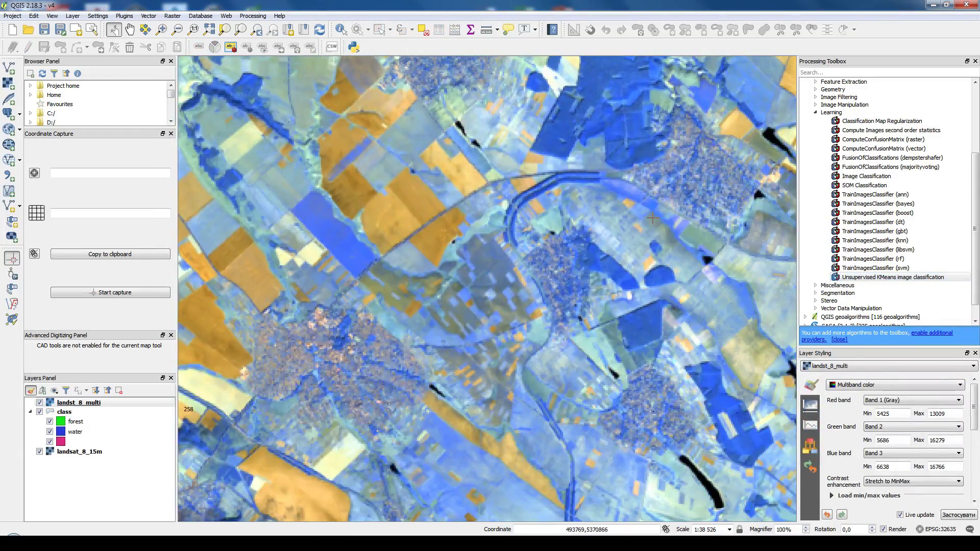
left_click_drag(551, 214, 568, 327)
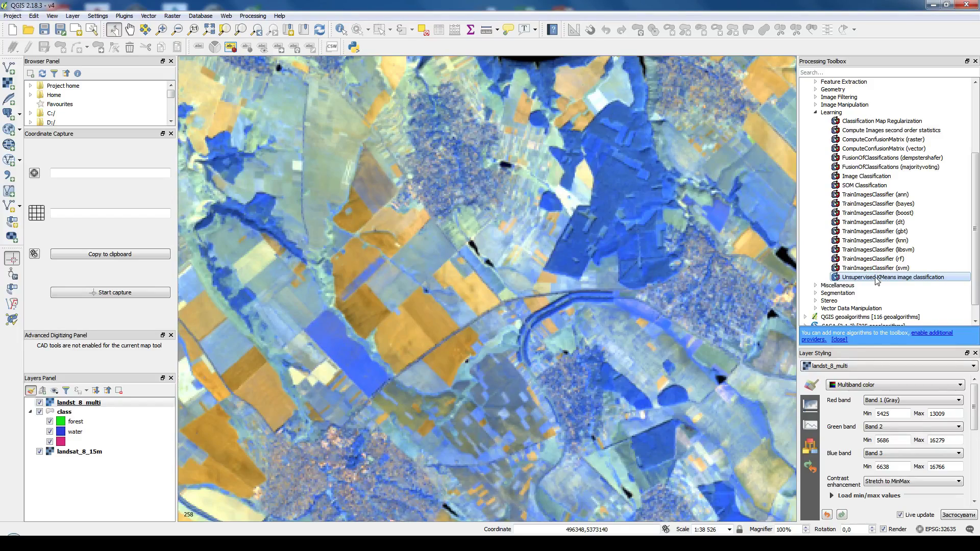
mouse_move(576, 214)
left_mouse_down()
mouse_move(490, 352)
mouse_move(570, 207)
left_mouse_up()
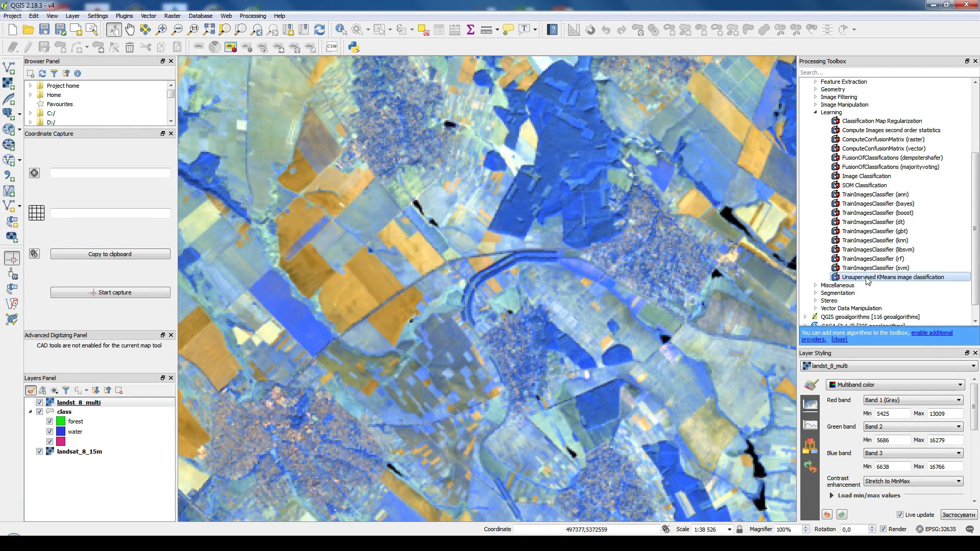
Step: Run Unsupervised KMeans on landst_8_multi, saving the output as unsupervised.tif
left_click(860, 280)
double_click(860, 279)
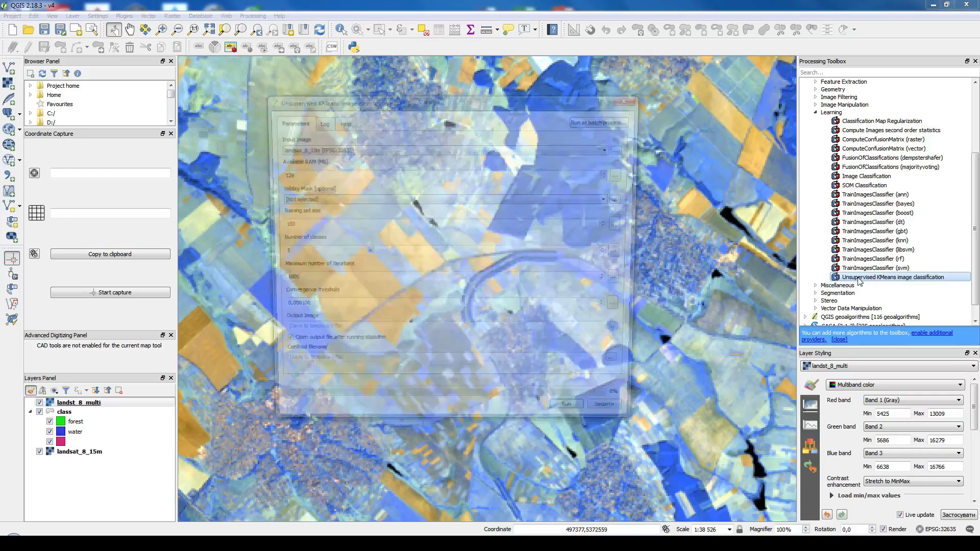
left_click(366, 148)
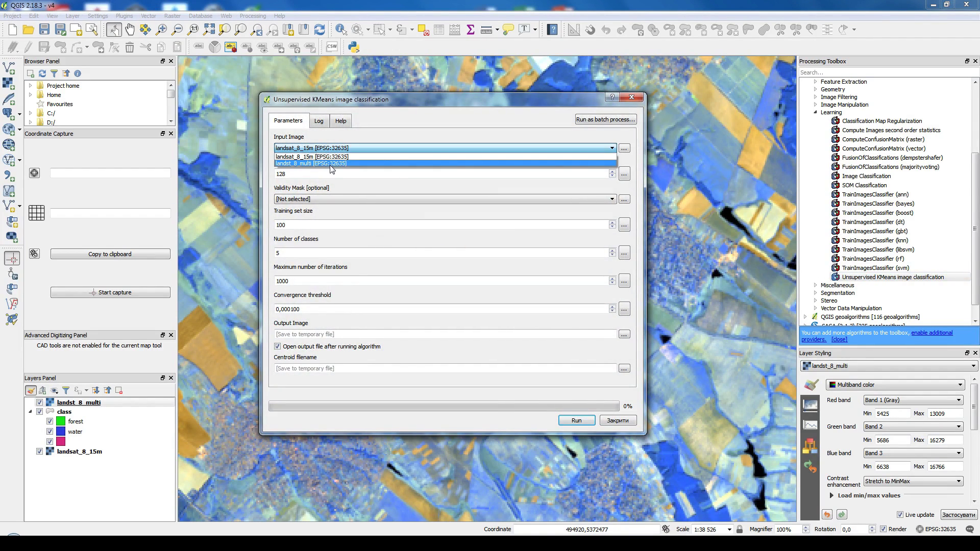
left_click(304, 164)
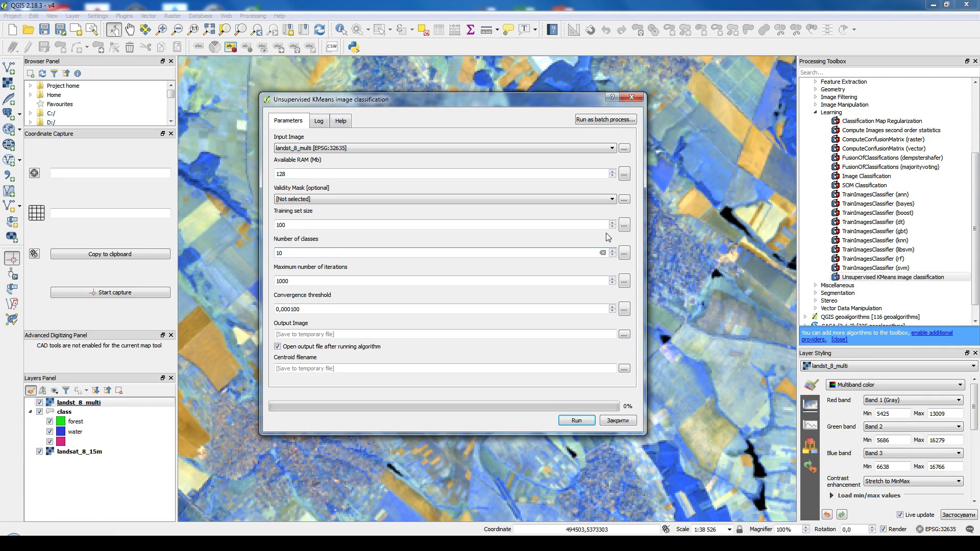
left_click(622, 336)
left_click(658, 354)
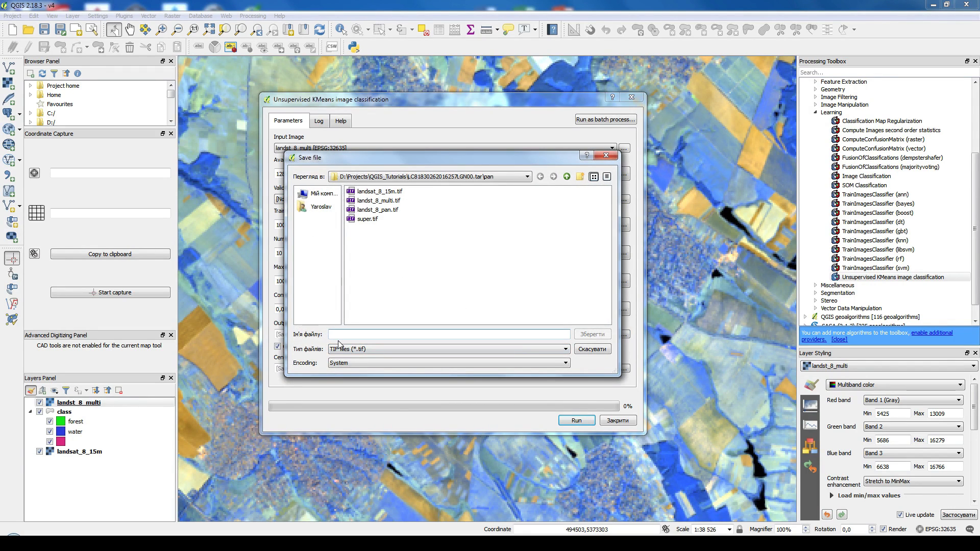
type("unsupervised")
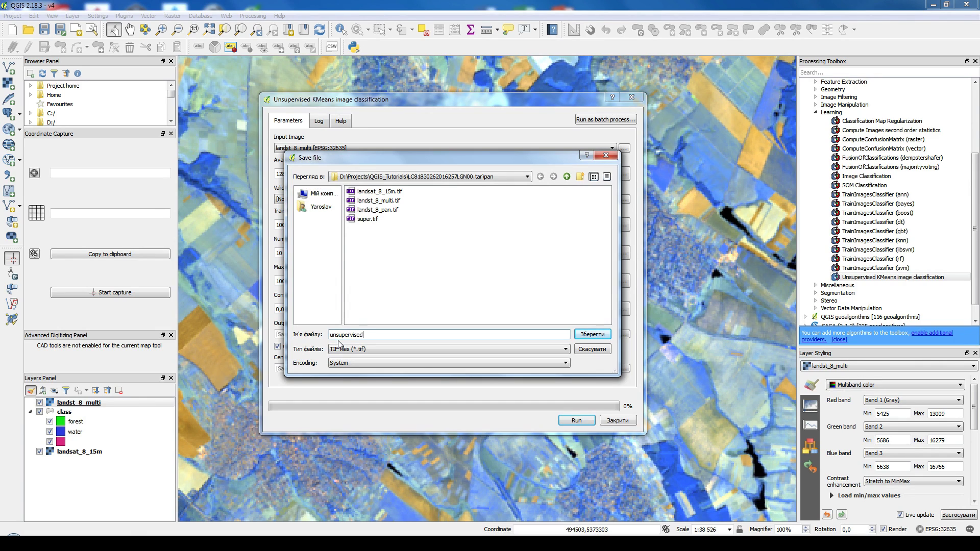
left_click(592, 334)
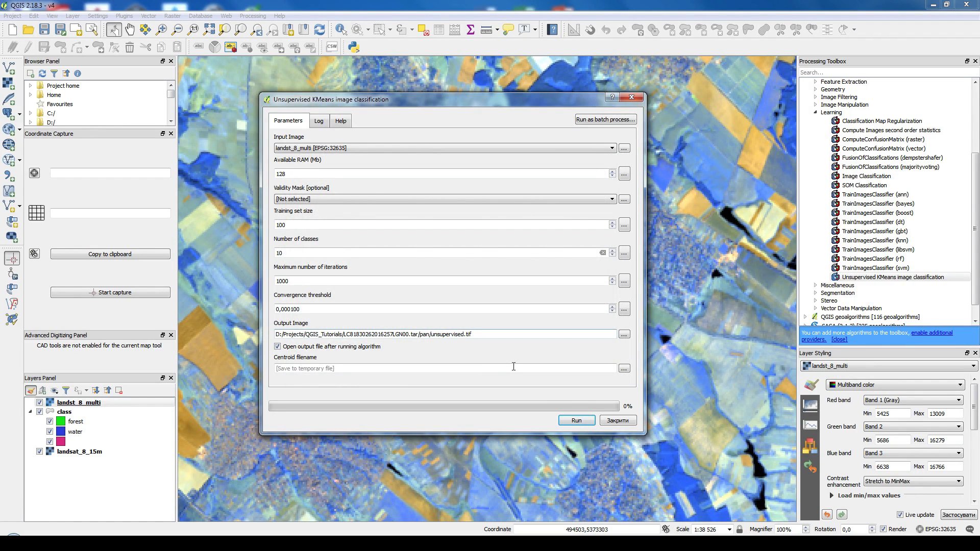
left_click(576, 420)
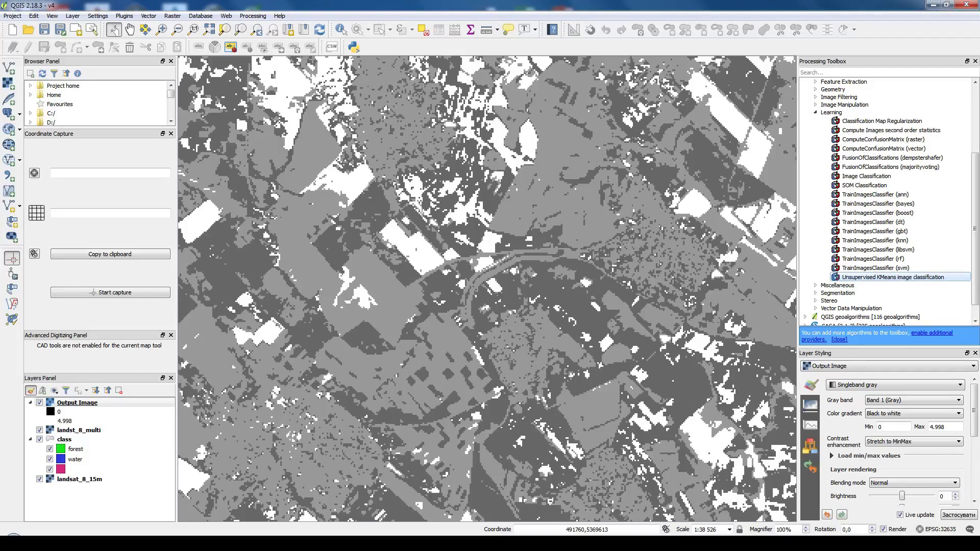
Step: Hide landst_8_multi and the class group, recentring the map on the classified Output Image
scroll(513, 264, "down", 1)
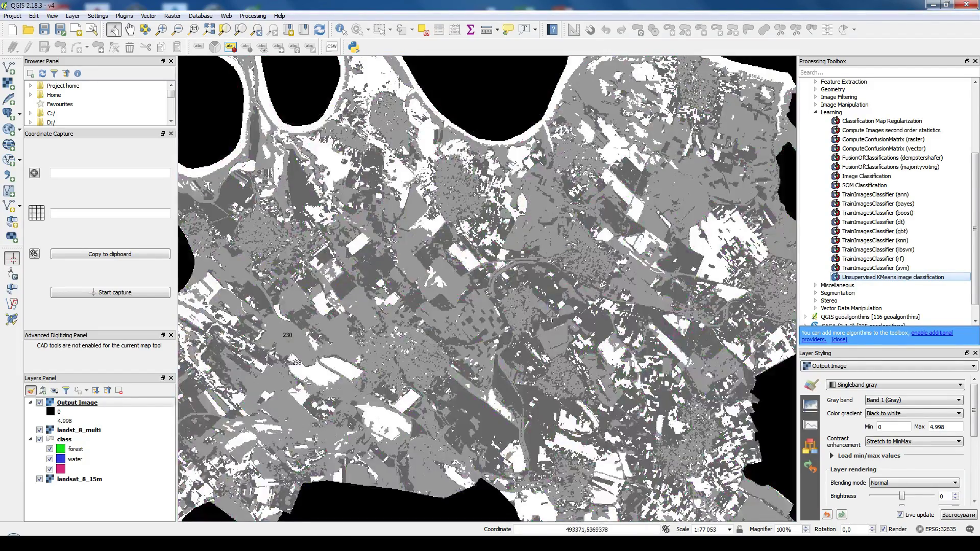
left_click_drag(342, 286, 592, 190)
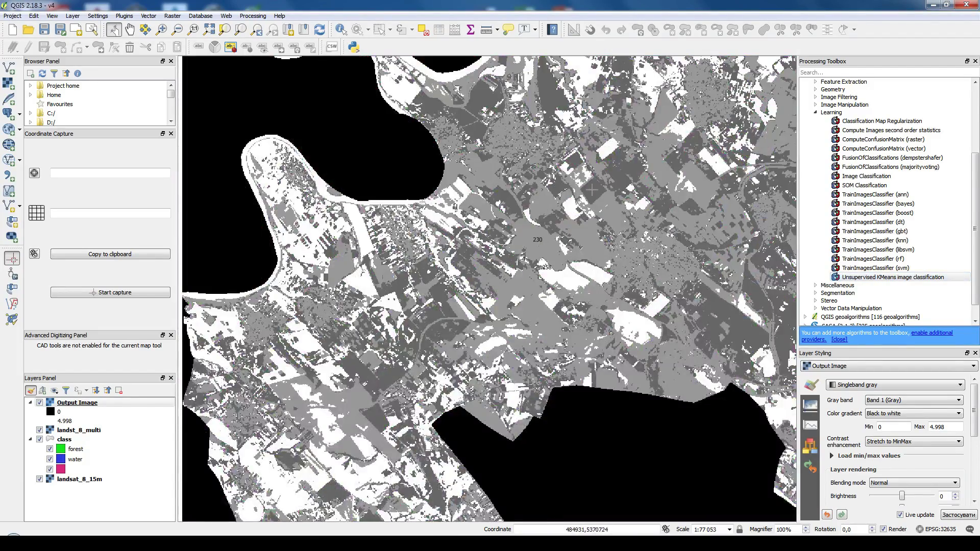
left_click(39, 431)
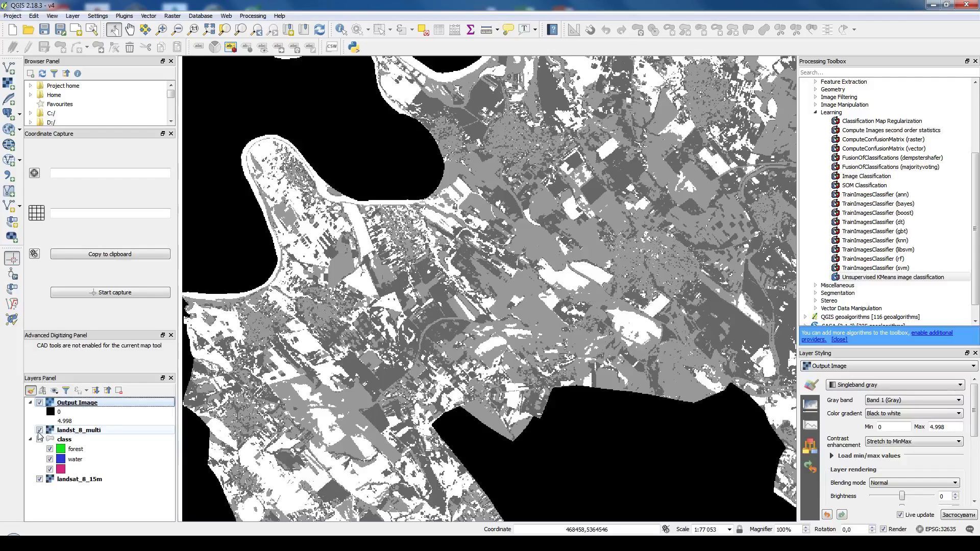
left_click(39, 439)
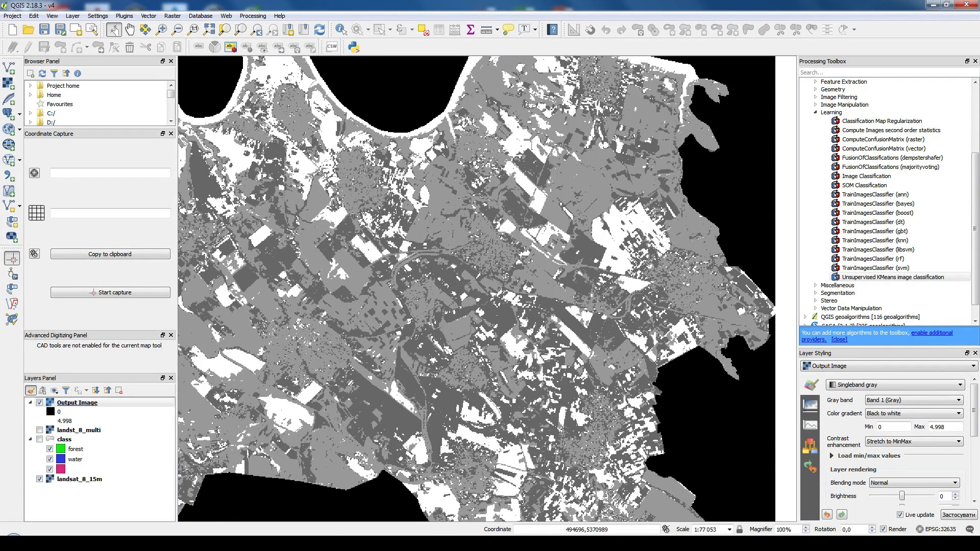
left_click_drag(488, 309, 545, 365)
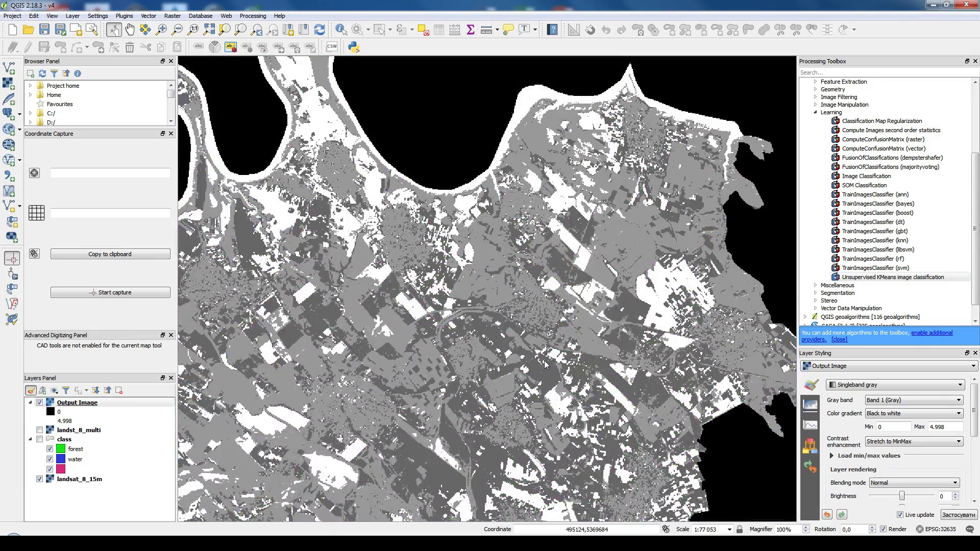
left_click(99, 403)
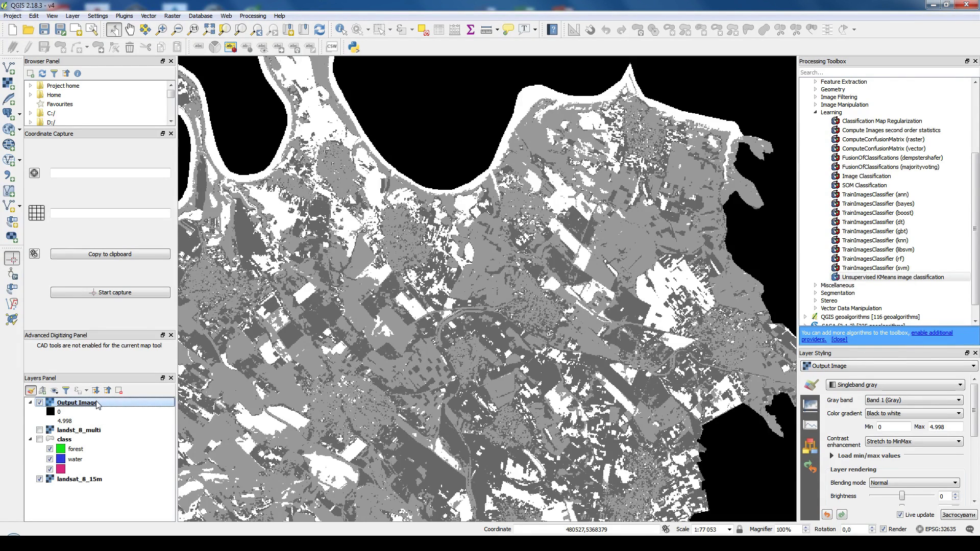
right_click(83, 403)
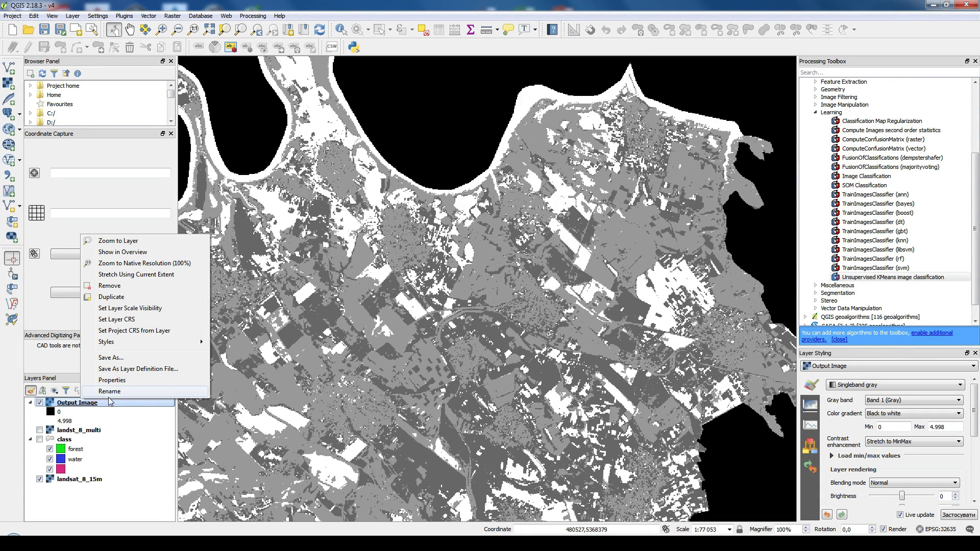
Step: Switch Output Image's style to singleband pseudocolor with discrete interpolation
left_click(110, 379)
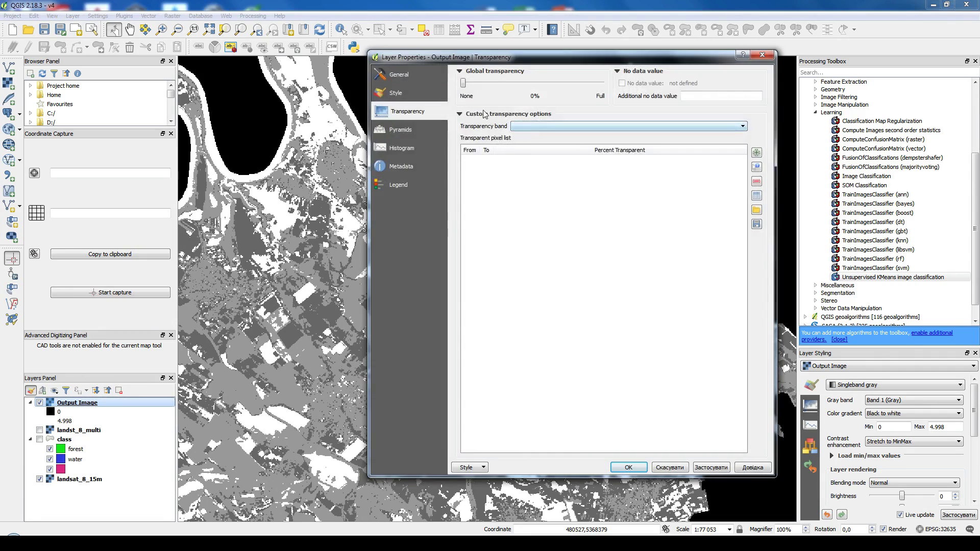
left_click(408, 100)
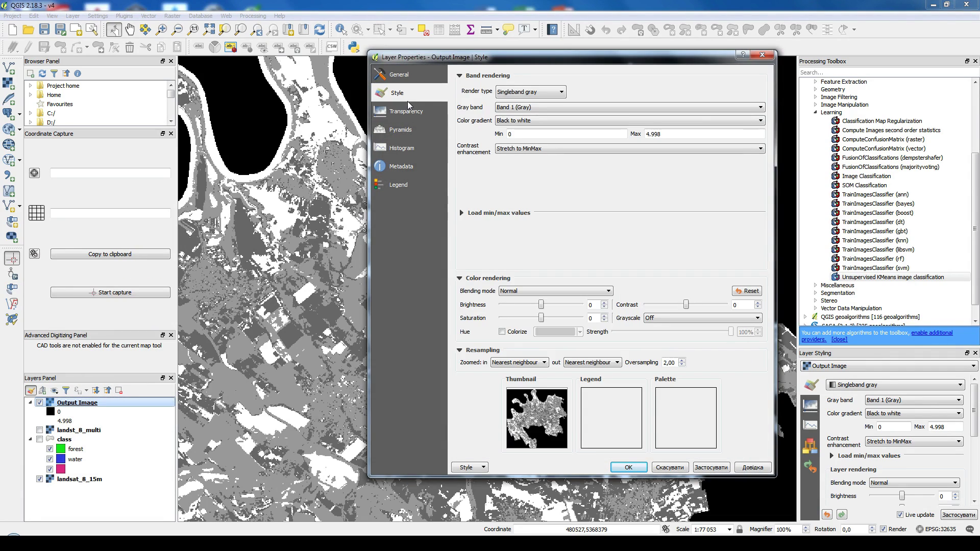
left_click(515, 97)
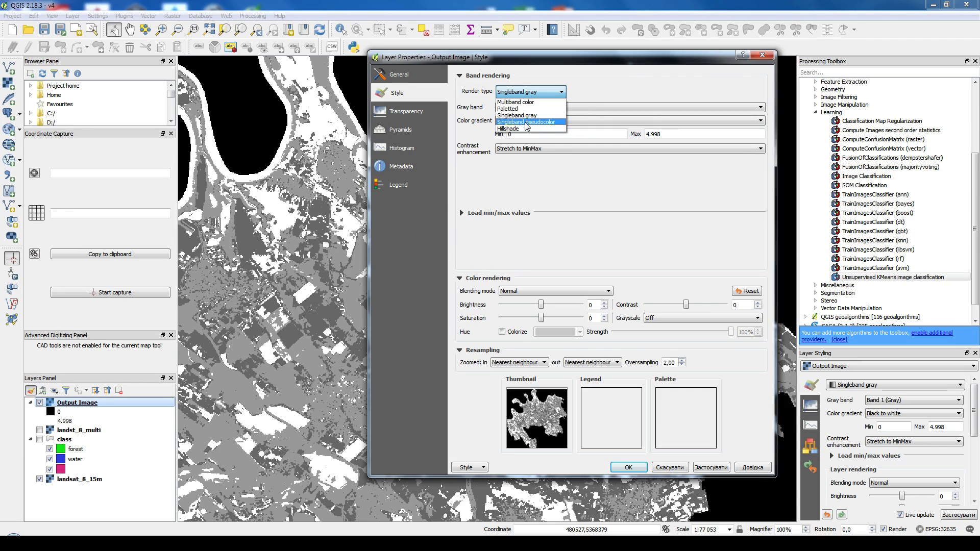
left_click(509, 122)
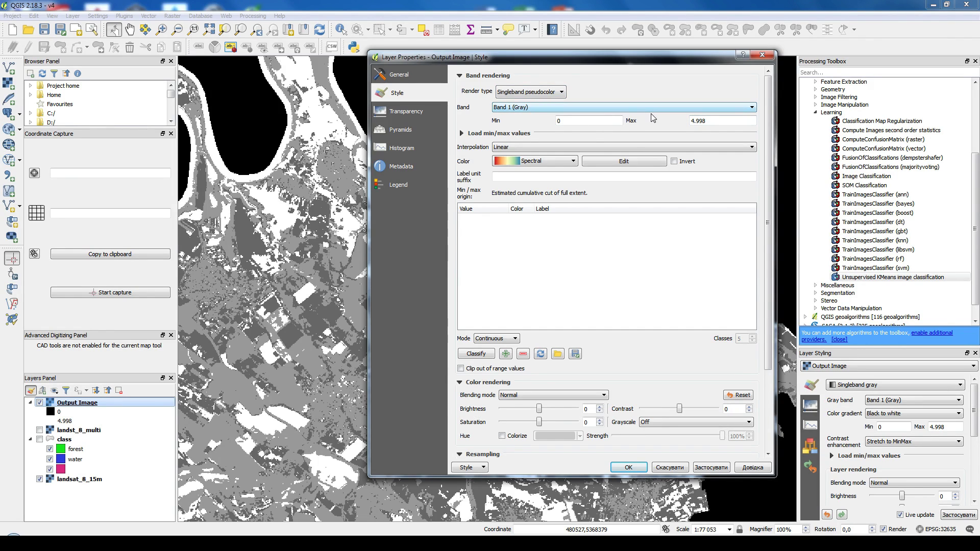
left_click(538, 146)
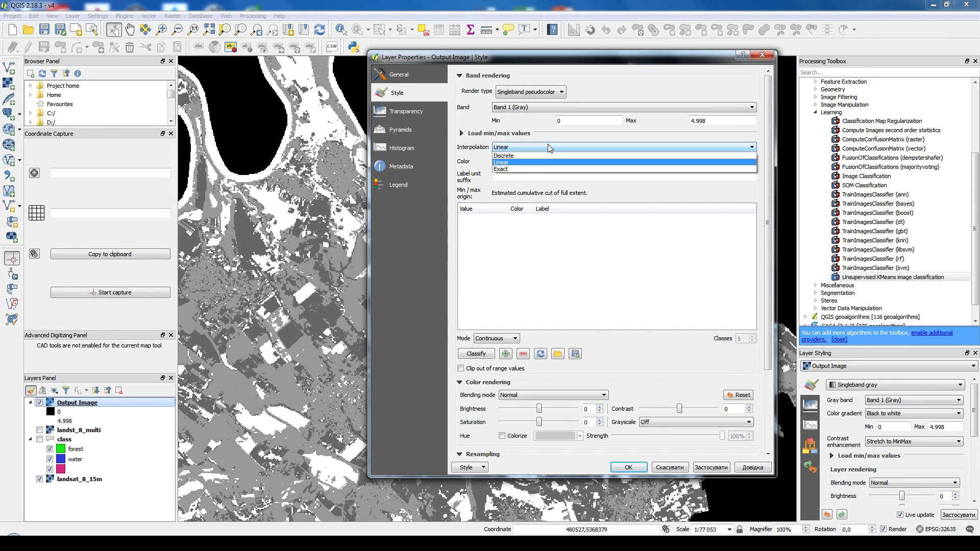
left_click(505, 156)
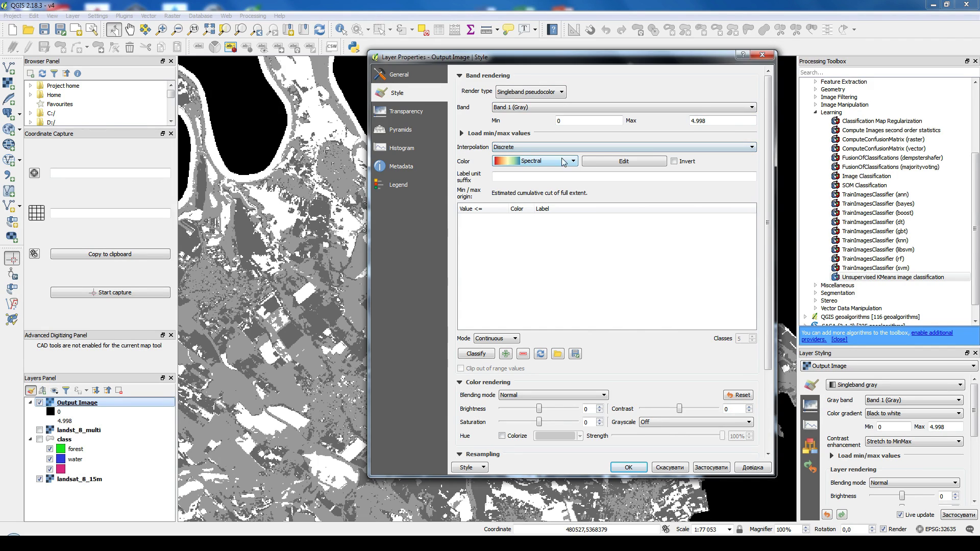
Step: Set the maximum to 10 and use Equal interval mode with 10 classes
left_click_drag(722, 121, 636, 120)
type("10")
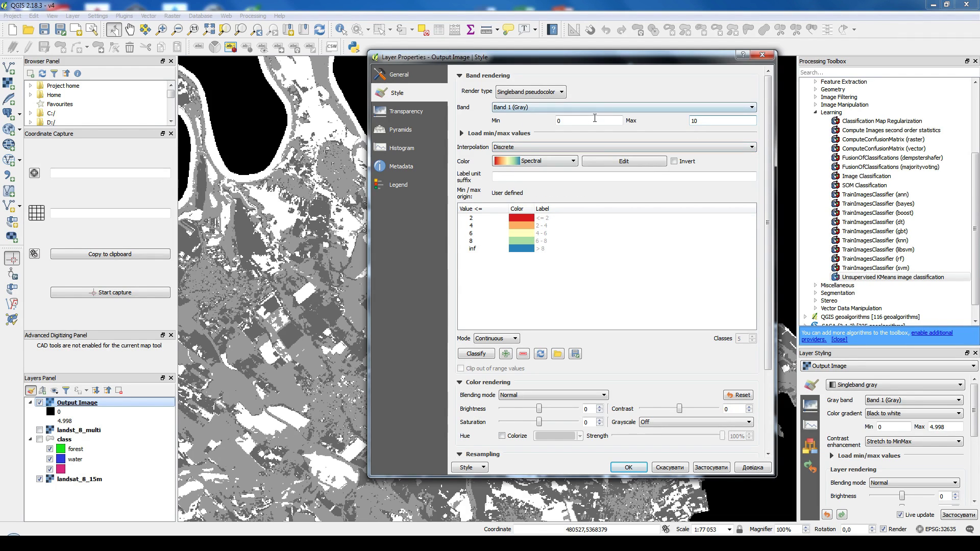
left_click(503, 339)
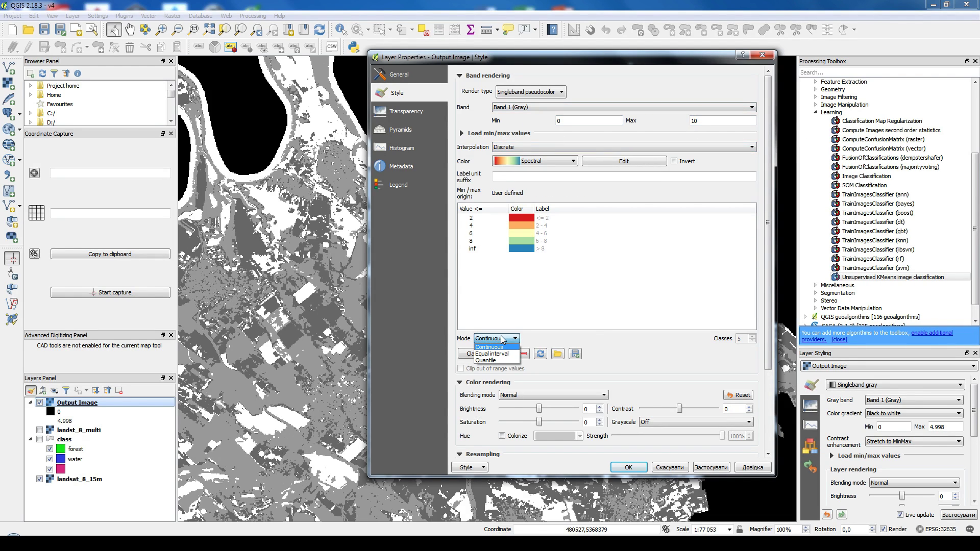
left_click(503, 355)
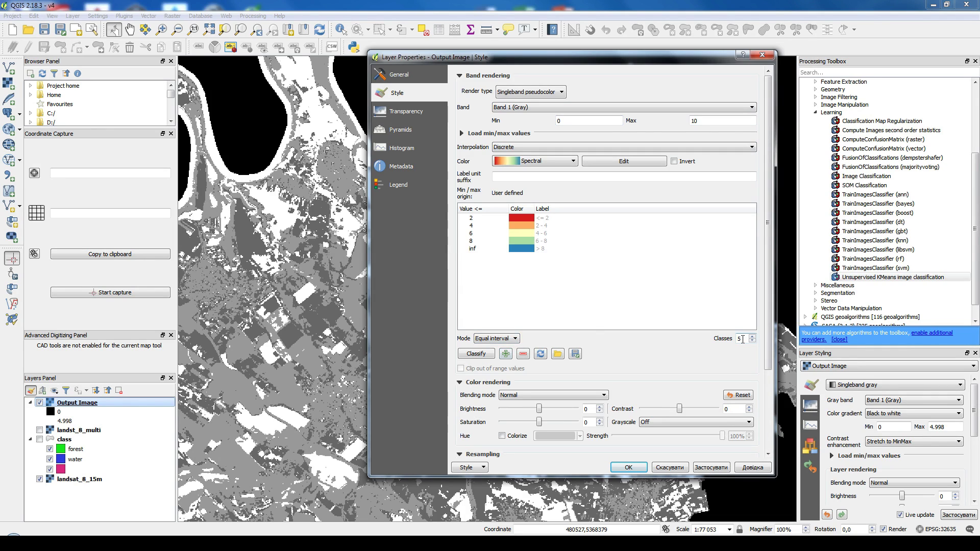
type("10")
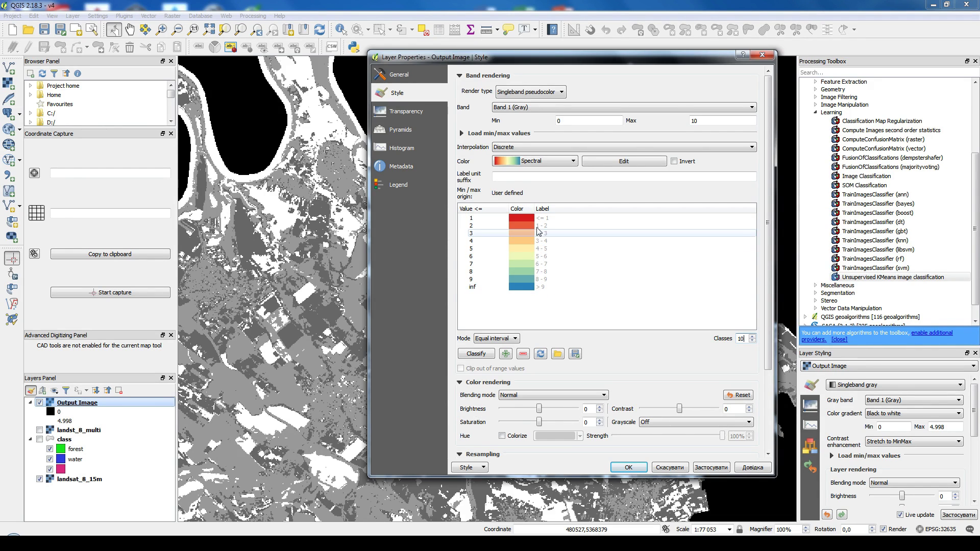
left_click(628, 467)
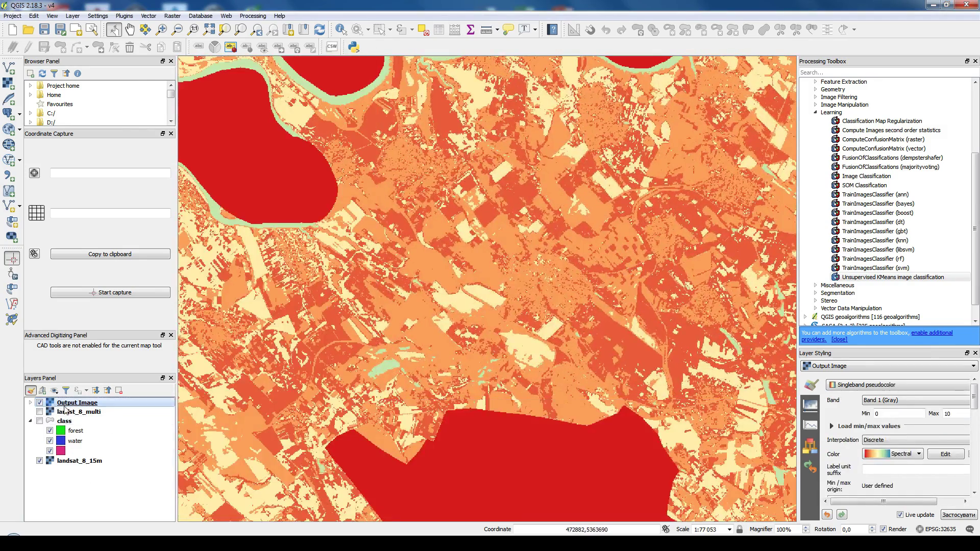
Step: Regenerate Output Image's colour map as 10 equal-interval classes and apply it
double_click(77, 402)
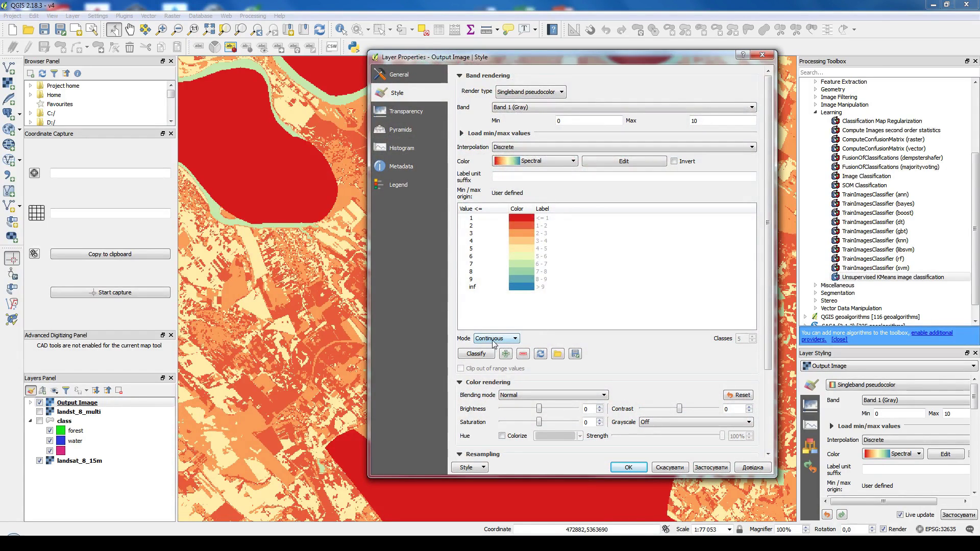
left_click(477, 354)
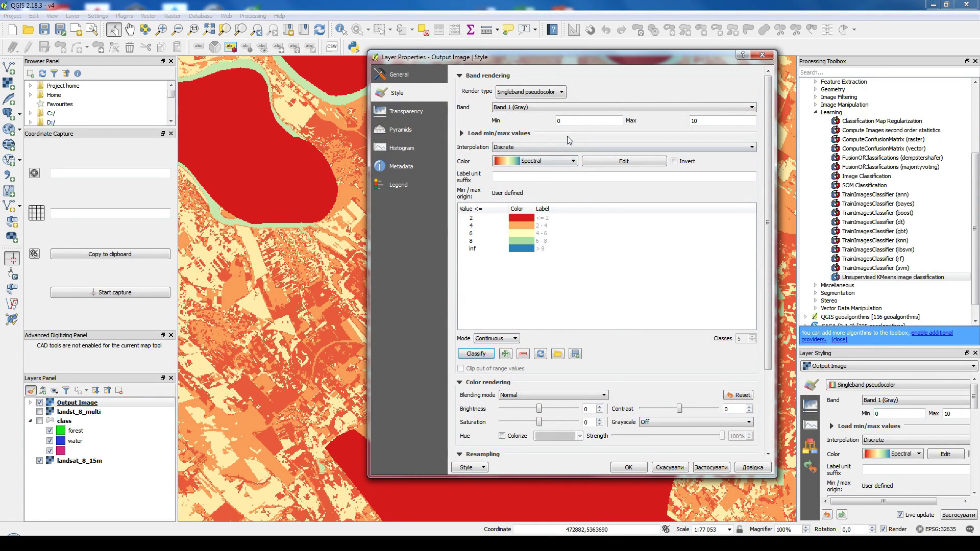
left_click(513, 339)
left_click(493, 347)
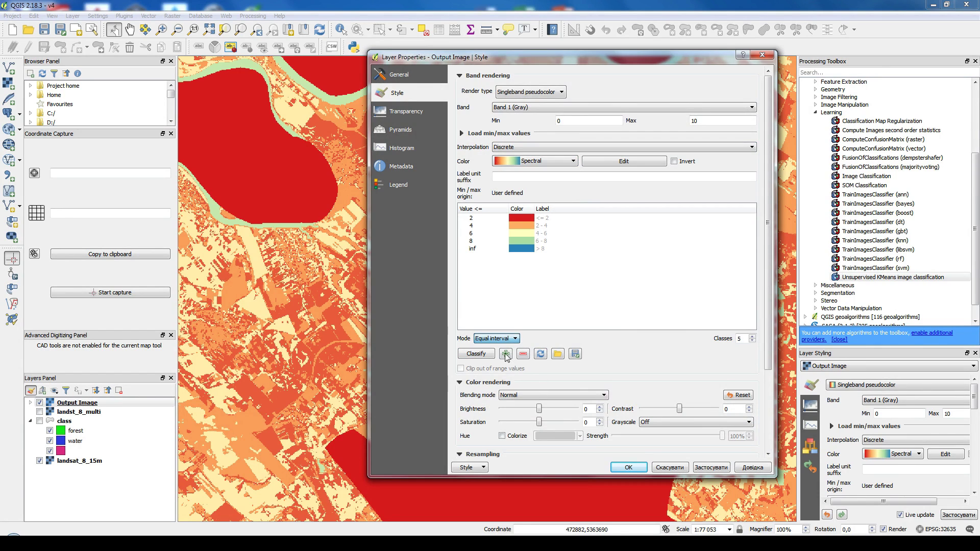
double_click(738, 339)
type("10")
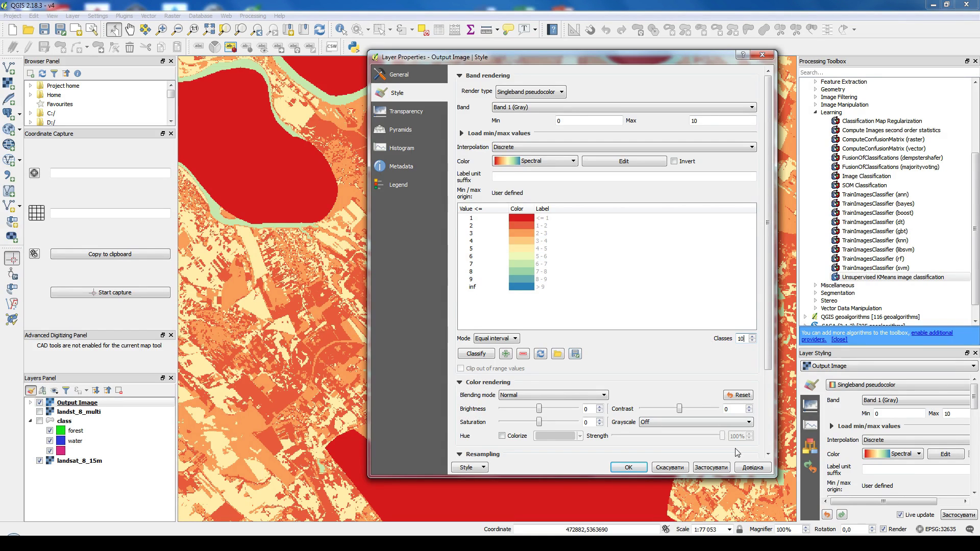
left_click(711, 468)
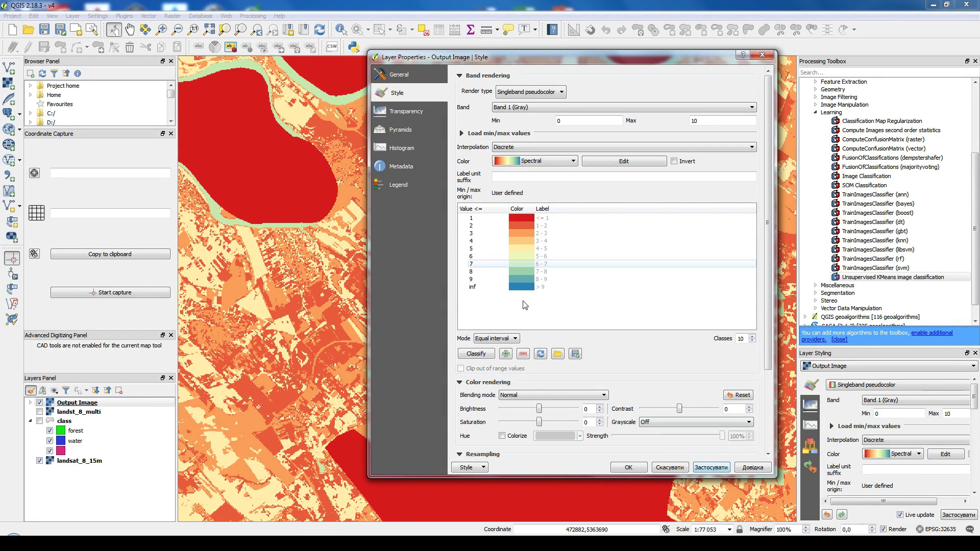
left_click(628, 468)
Step: Expand the Output Image legend and toggle the layer to compare classes with Landsat imagery
left_click(30, 403)
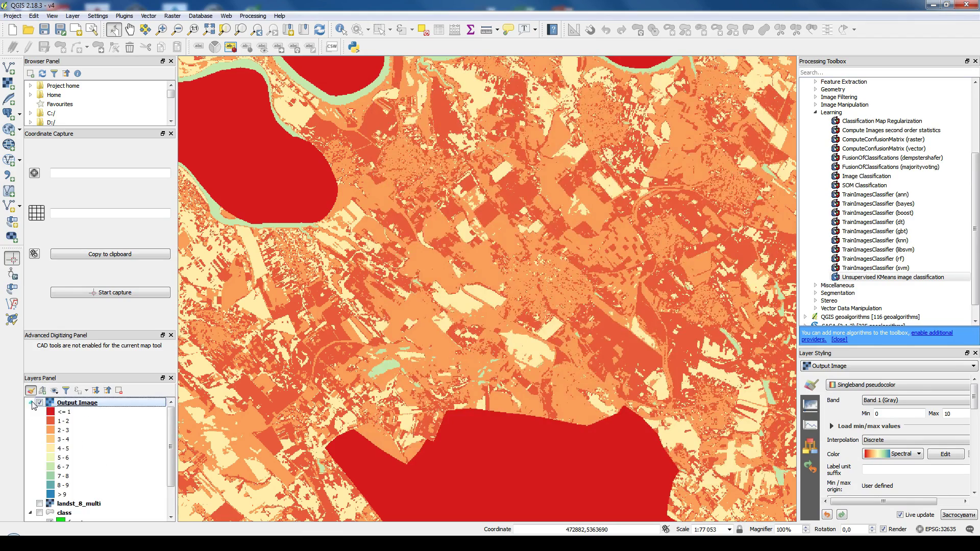
left_click_drag(571, 270, 349, 329)
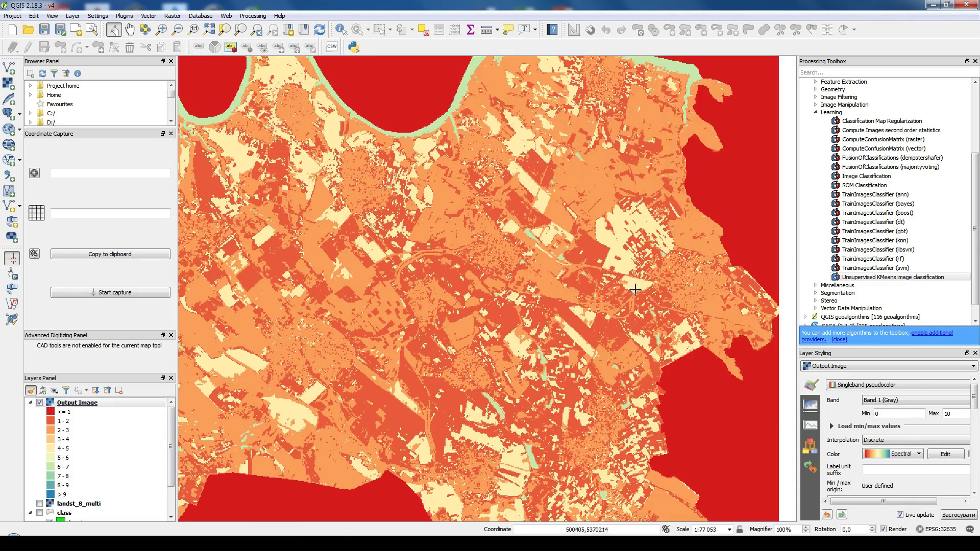
left_click_drag(485, 418, 475, 308)
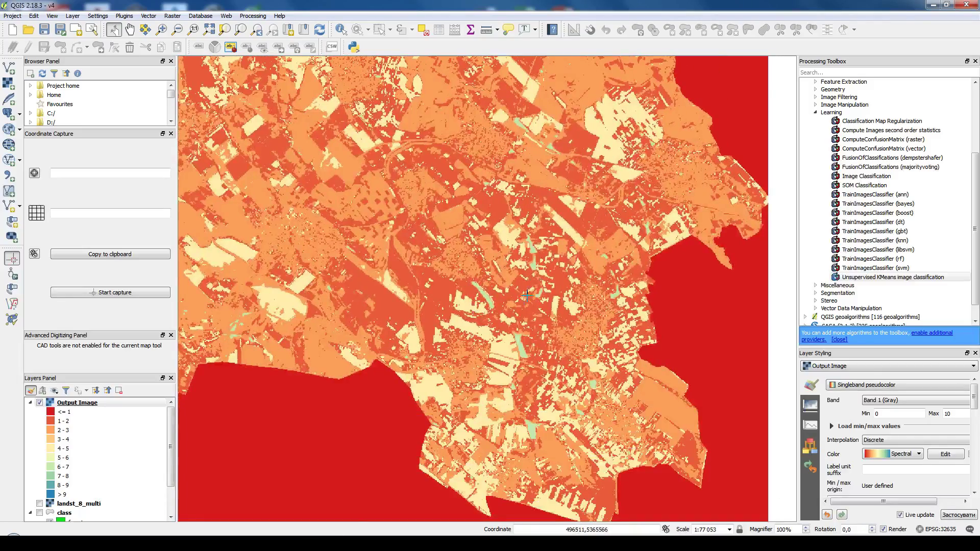
scroll(540, 273, "up", 1)
left_click(40, 404)
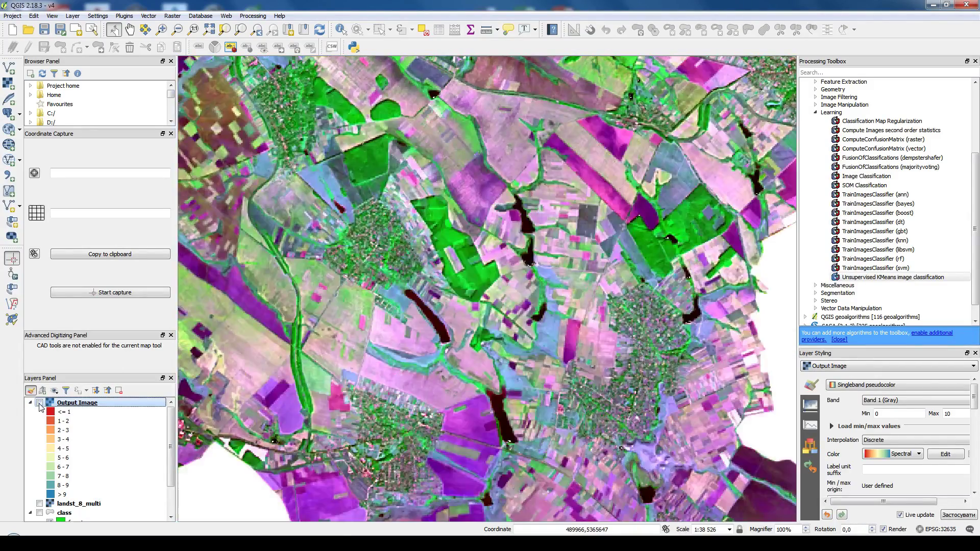
left_click(40, 404)
left_click(40, 404)
left_click(40, 404)
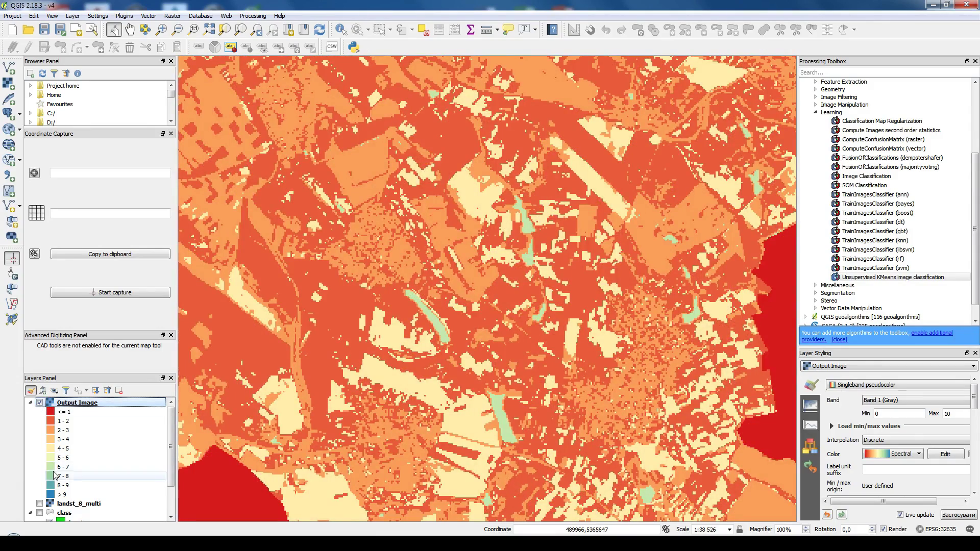
Step: Remove classes 1–4, 9 and inf from Output Image's colour map, keeping 4–5 through 7–8
right_click(76, 403)
left_click(132, 382)
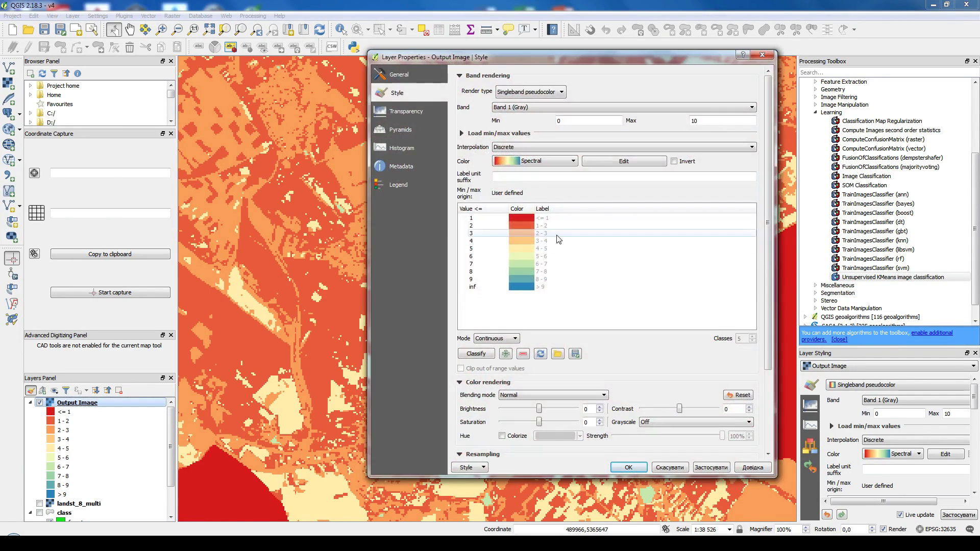
left_click(531, 218)
left_click(523, 353)
left_click(523, 354)
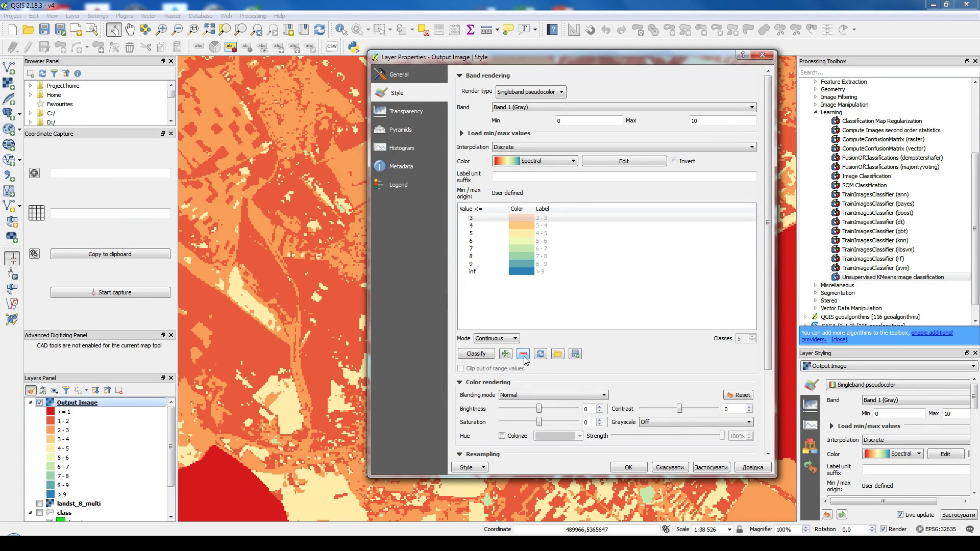
left_click(523, 354)
left_click(523, 354)
left_click(523, 354)
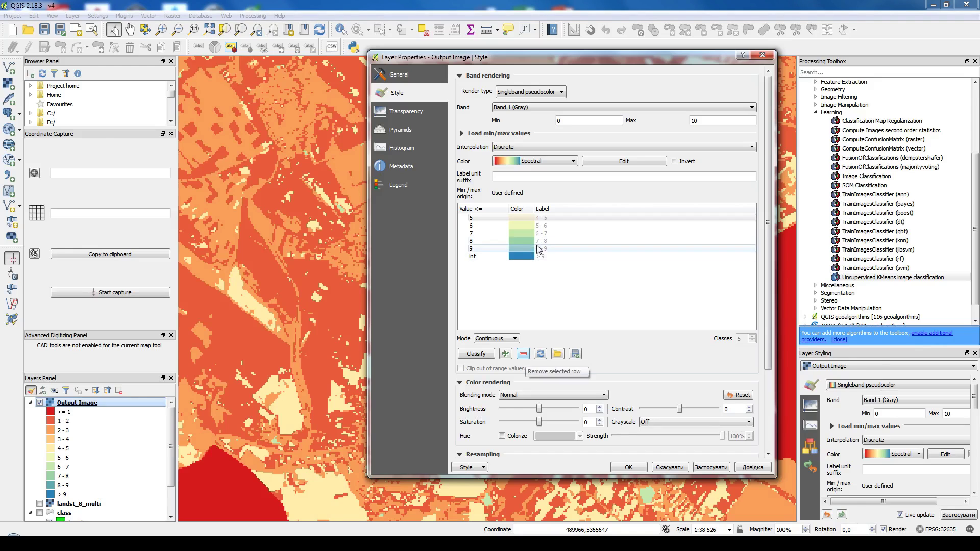
left_click(523, 354)
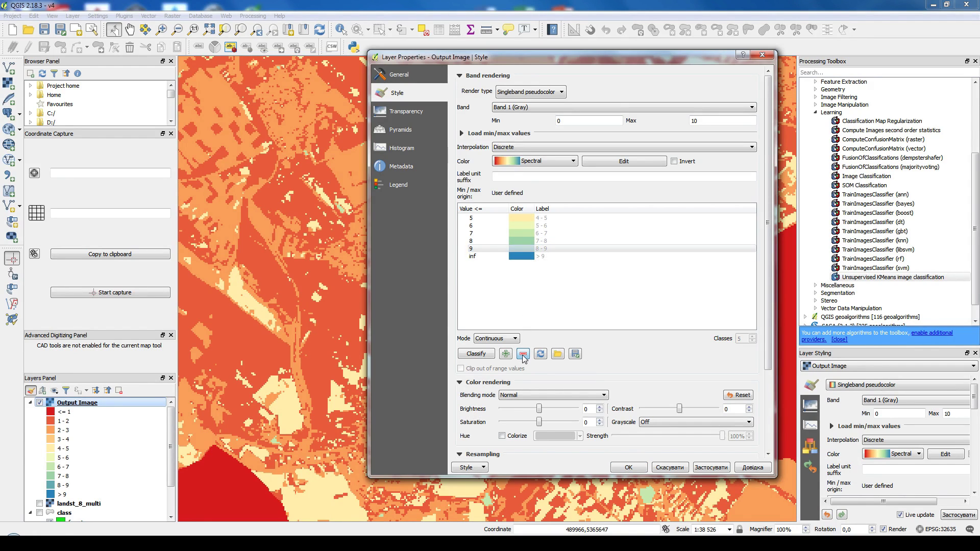
left_click(637, 468)
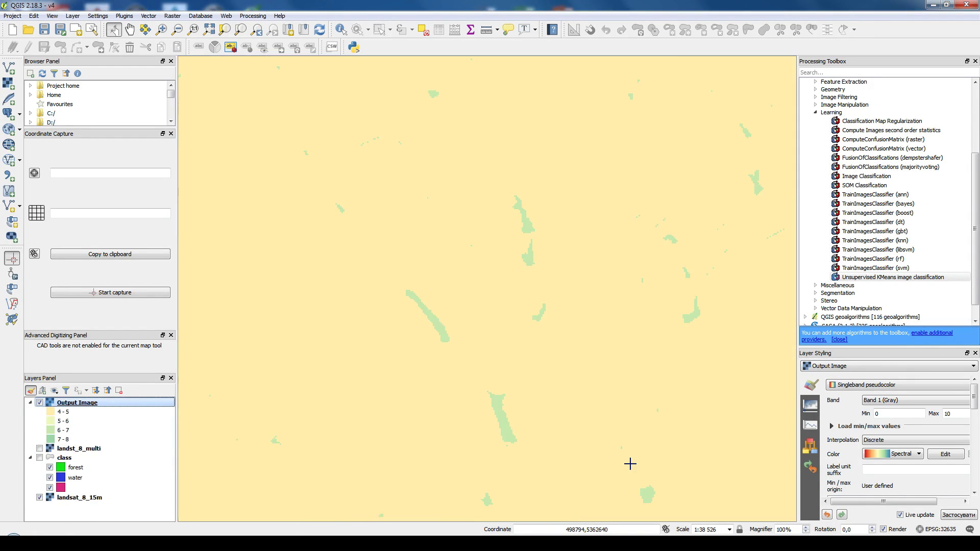
Step: Lower the 4–5 class opacity and make the 7–8 class colour fully transparent
right_click(85, 404)
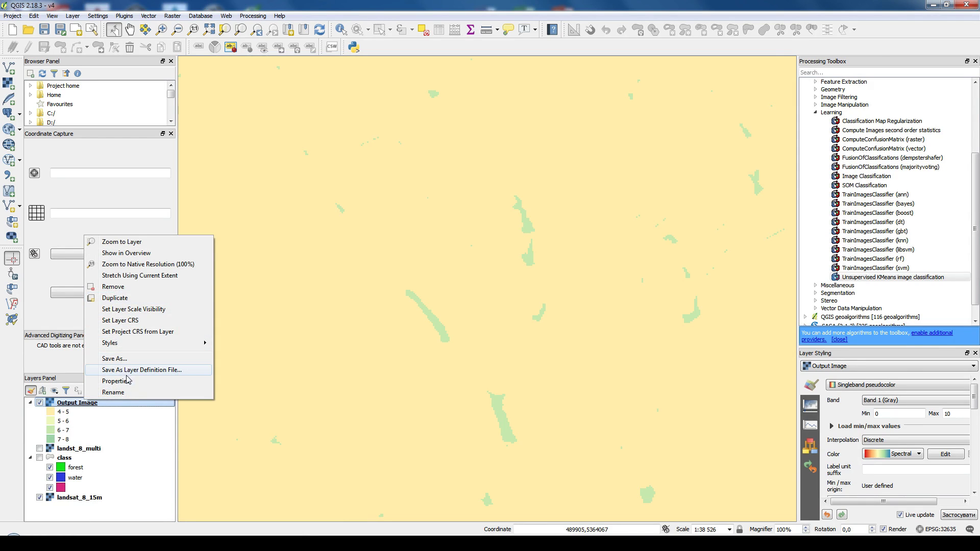
left_click(407, 331)
left_click(526, 221)
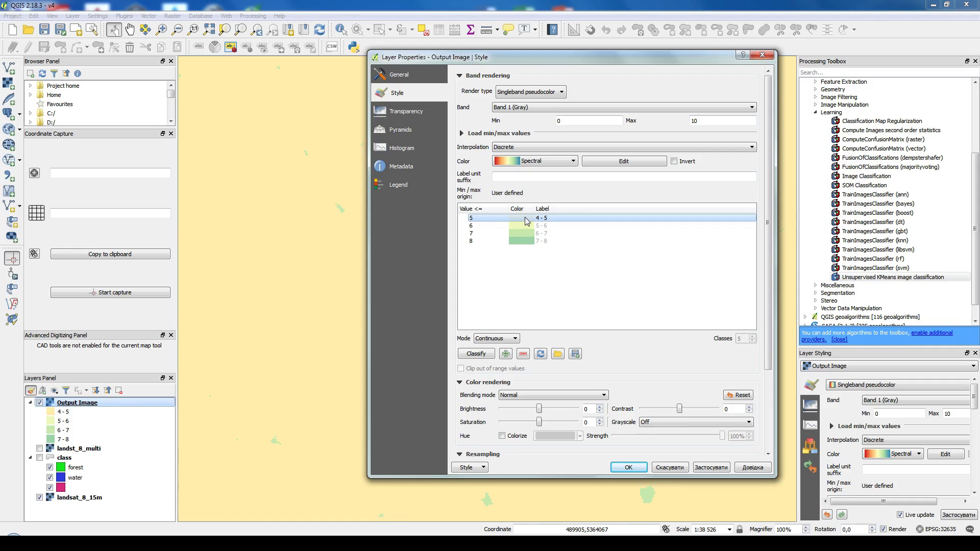
double_click(526, 220)
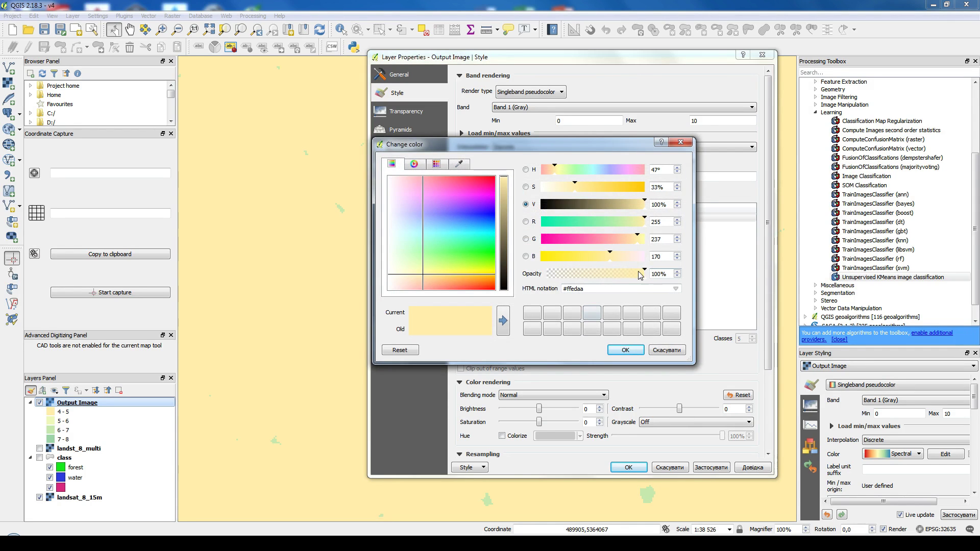
left_click_drag(646, 272, 644, 271)
left_click(625, 350)
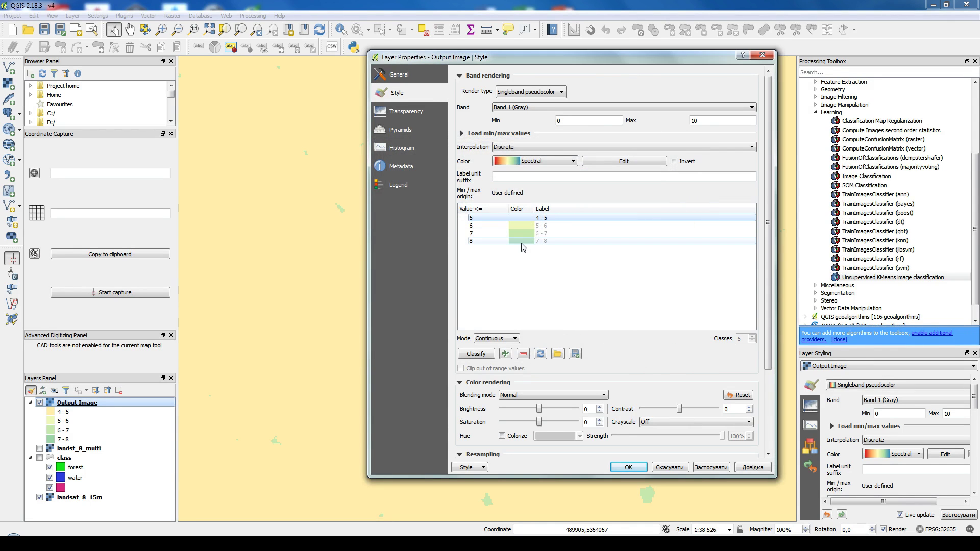
double_click(518, 242)
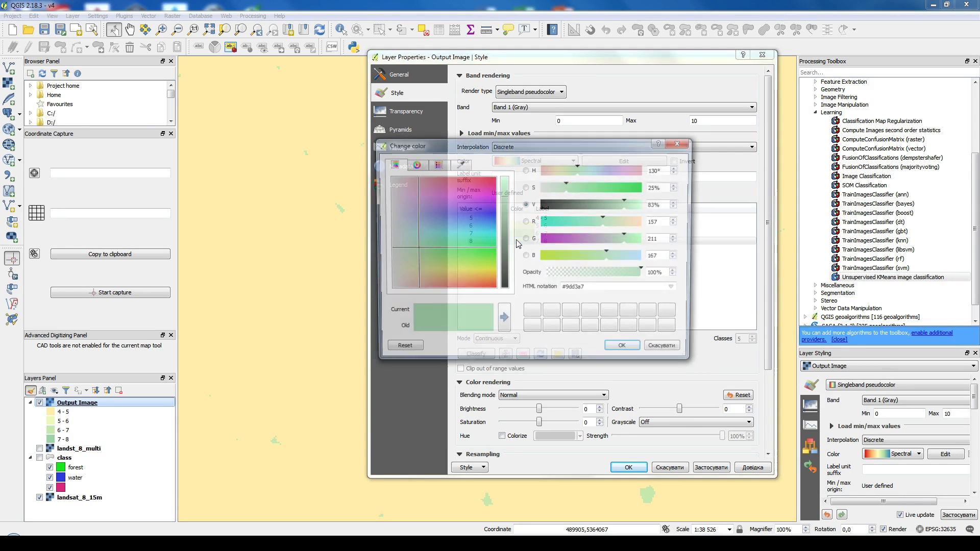
left_click_drag(646, 272, 591, 274)
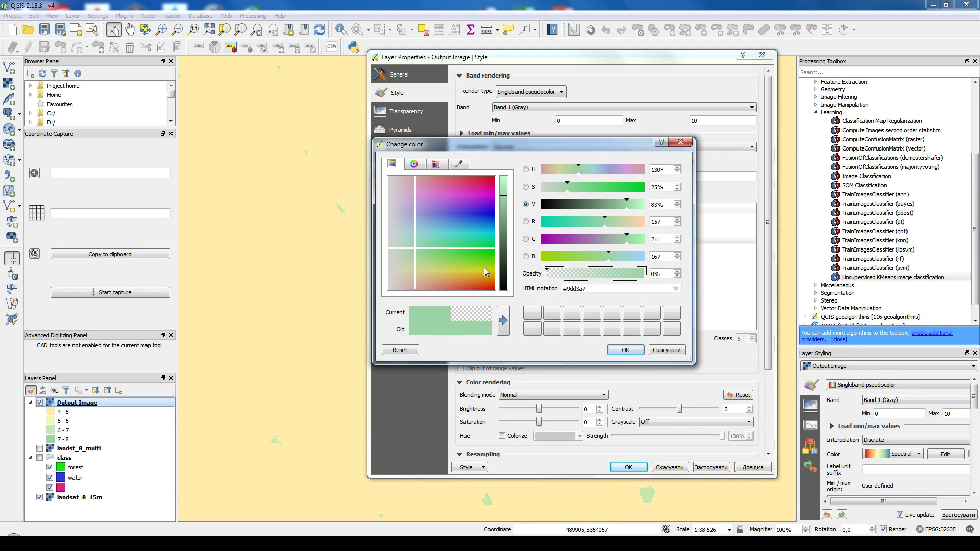
left_click(625, 350)
left_click(628, 467)
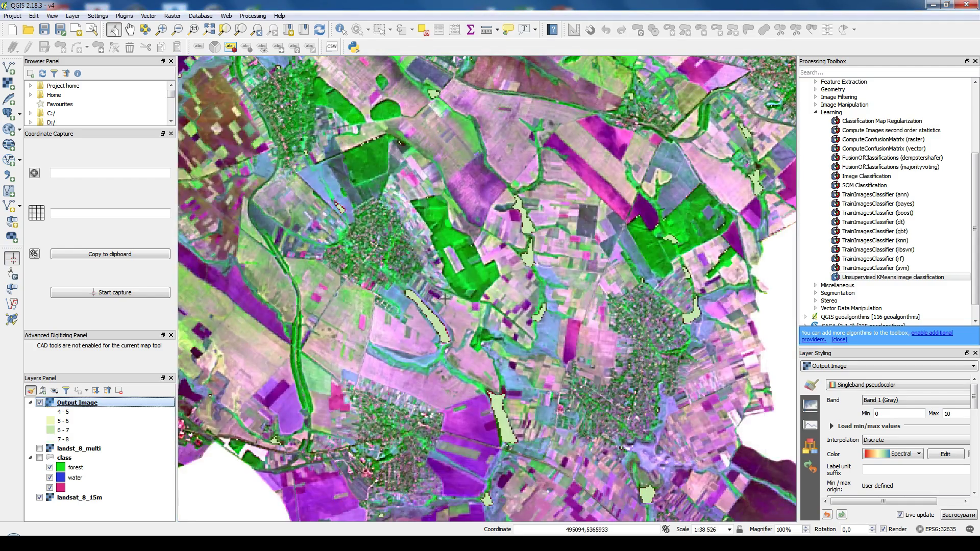
scroll(452, 330, "up", 1)
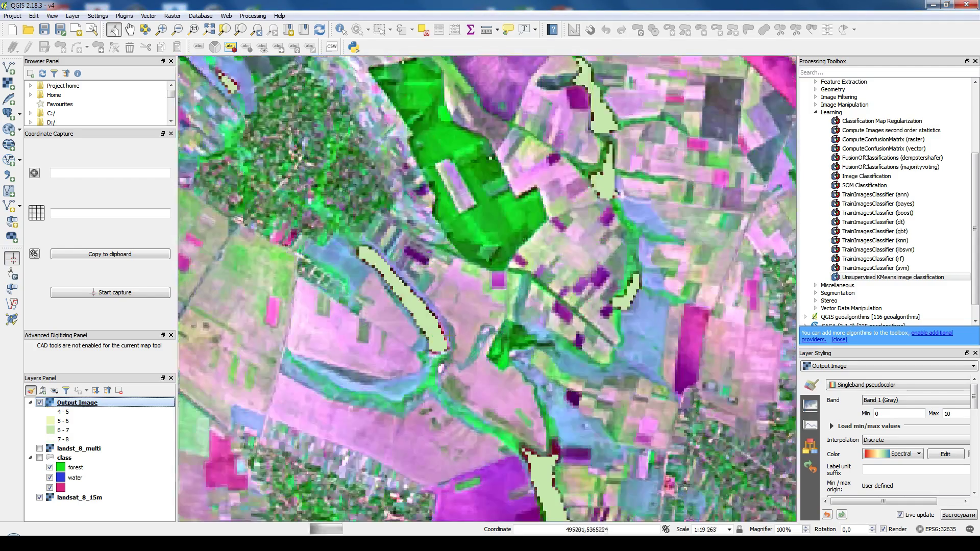
left_click(39, 403)
left_click(40, 403)
left_click(40, 403)
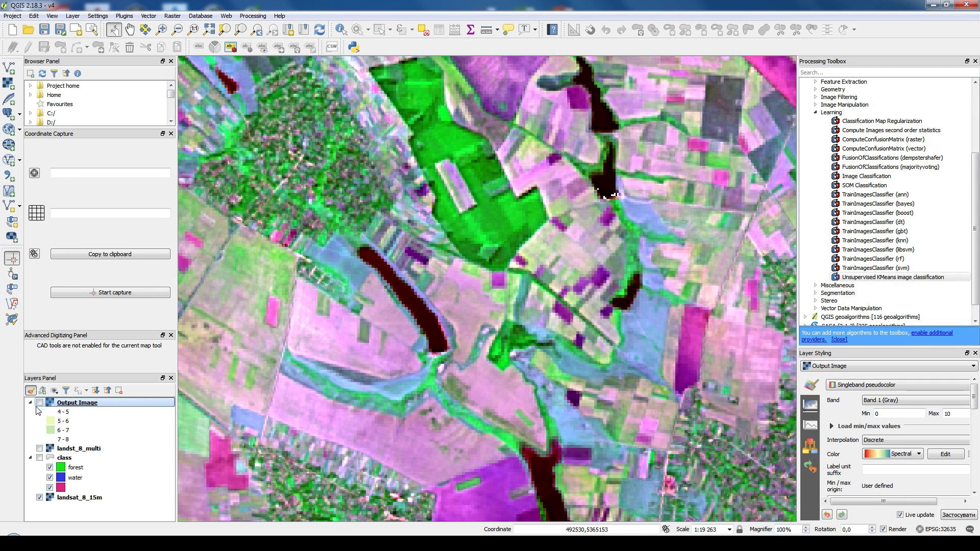
left_click(40, 403)
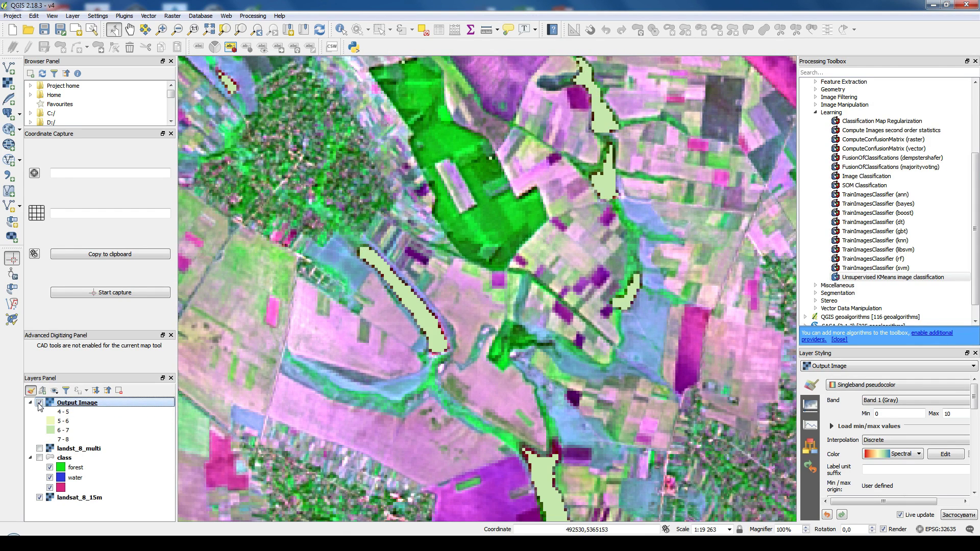
left_click_drag(587, 510, 581, 403)
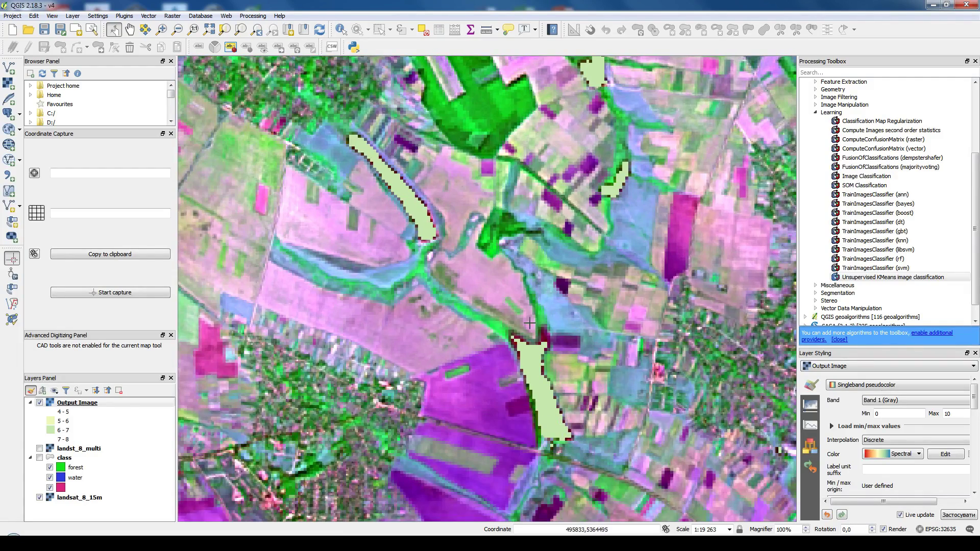
left_click_drag(530, 323, 636, 515)
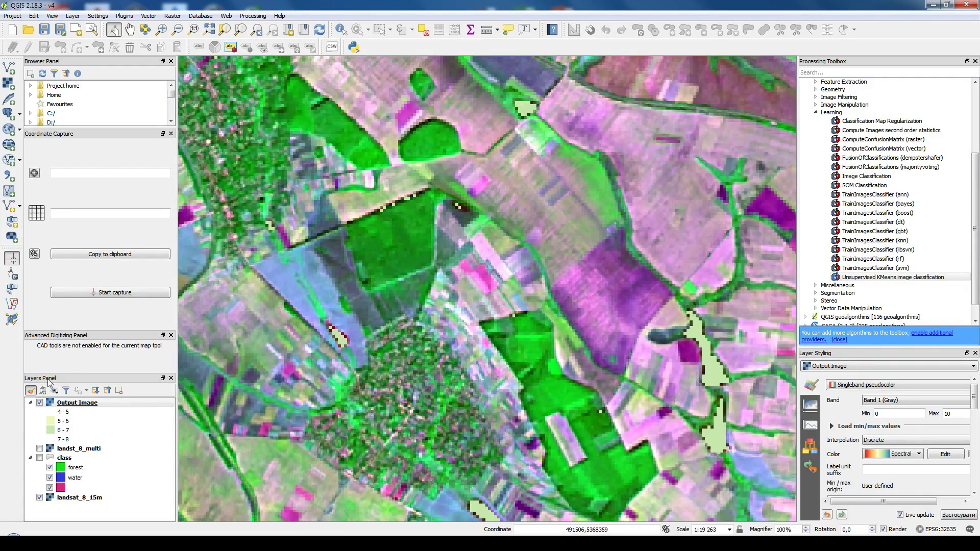
left_click(40, 403)
left_click(40, 403)
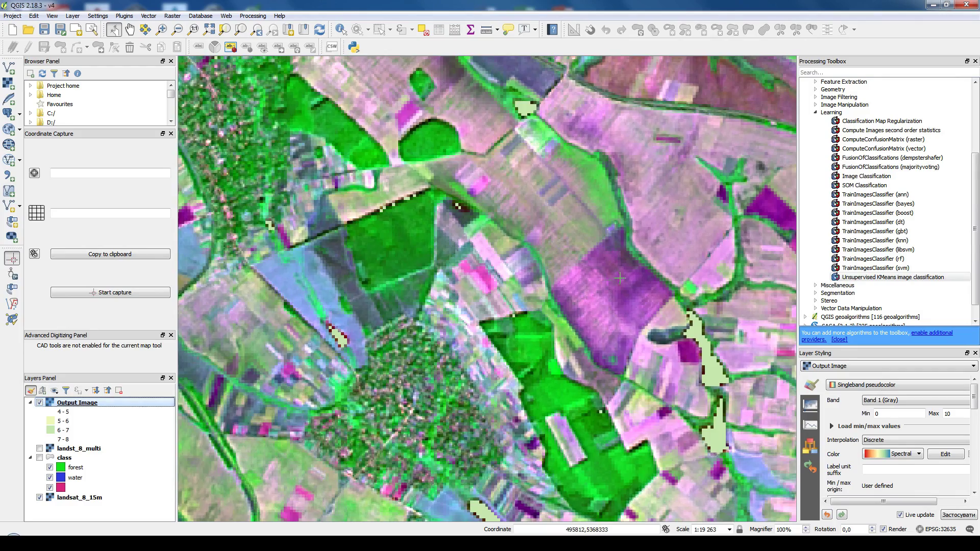
scroll(606, 285, "down", 1)
left_click_drag(657, 260, 611, 348)
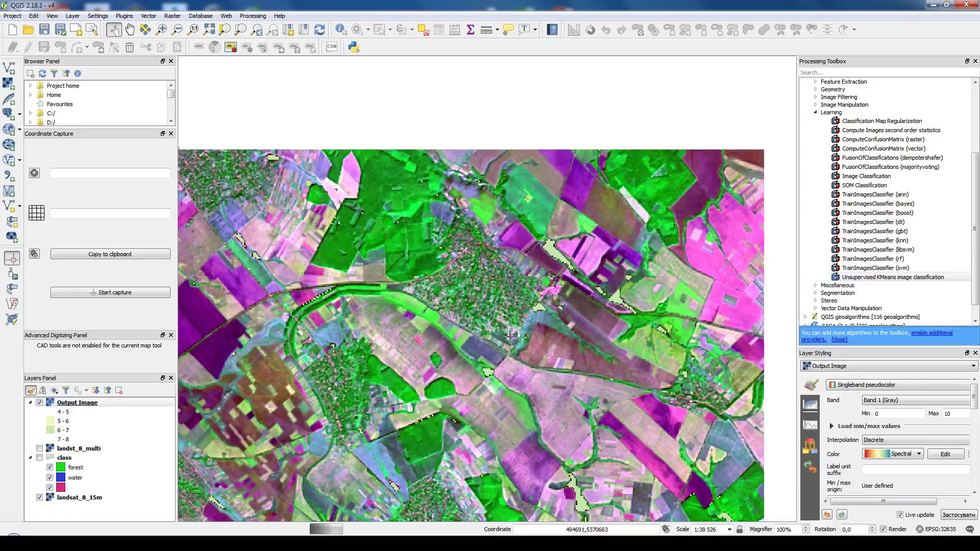
left_click(40, 403)
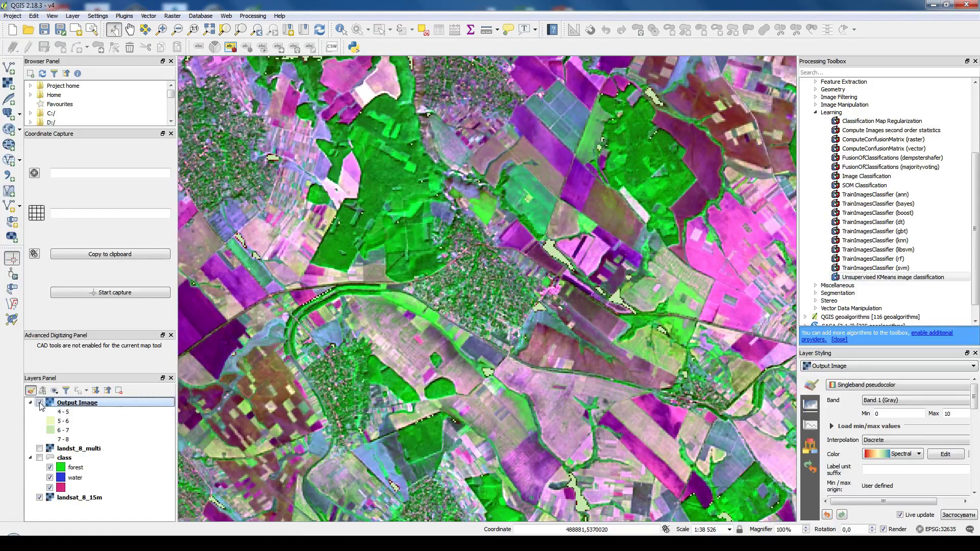
left_click(40, 404)
left_click(39, 403)
left_click(40, 403)
left_click_drag(379, 117, 489, 229)
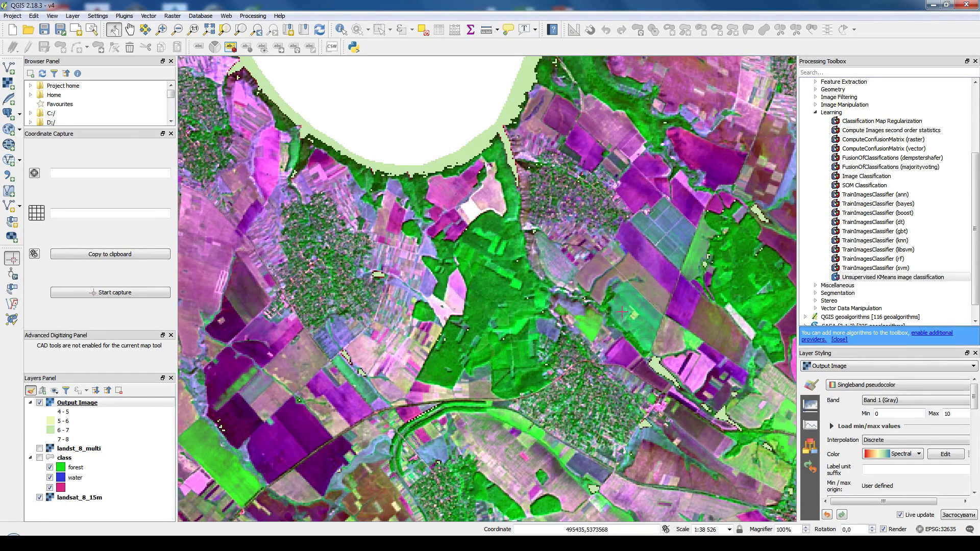
left_click_drag(618, 309, 467, 169)
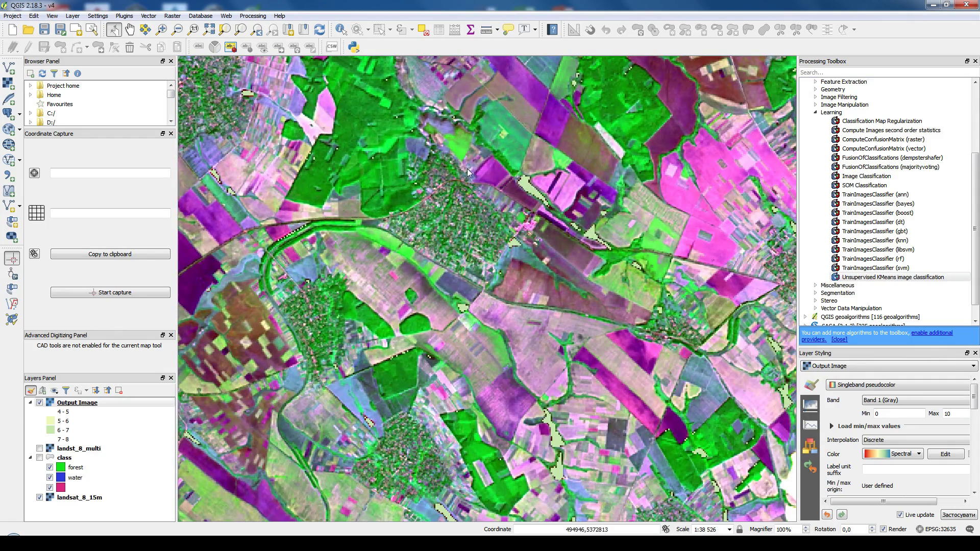